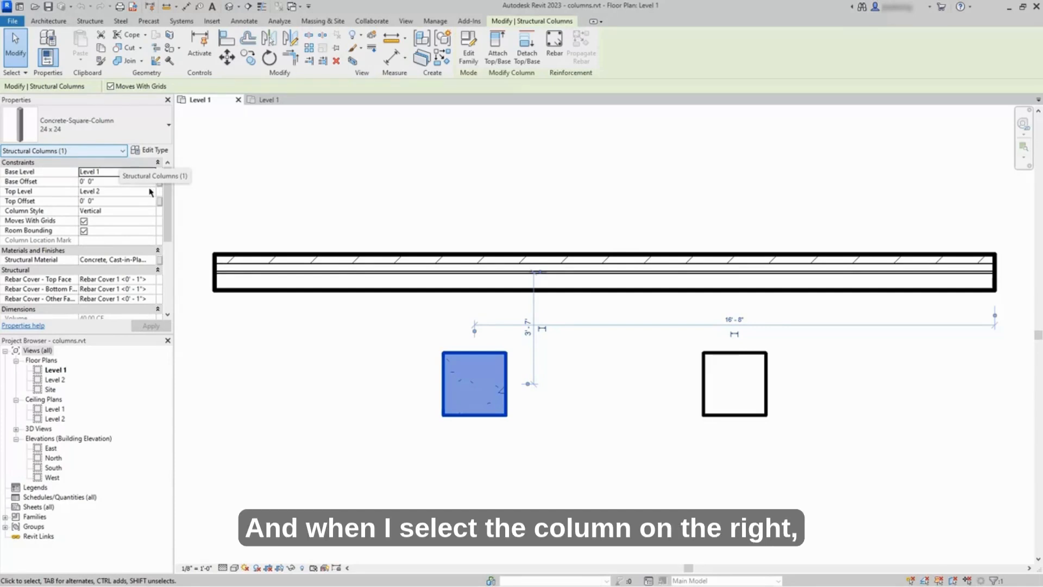
Compare the element category and properties of the two square columns, and review the available column tools
left_click(729, 417)
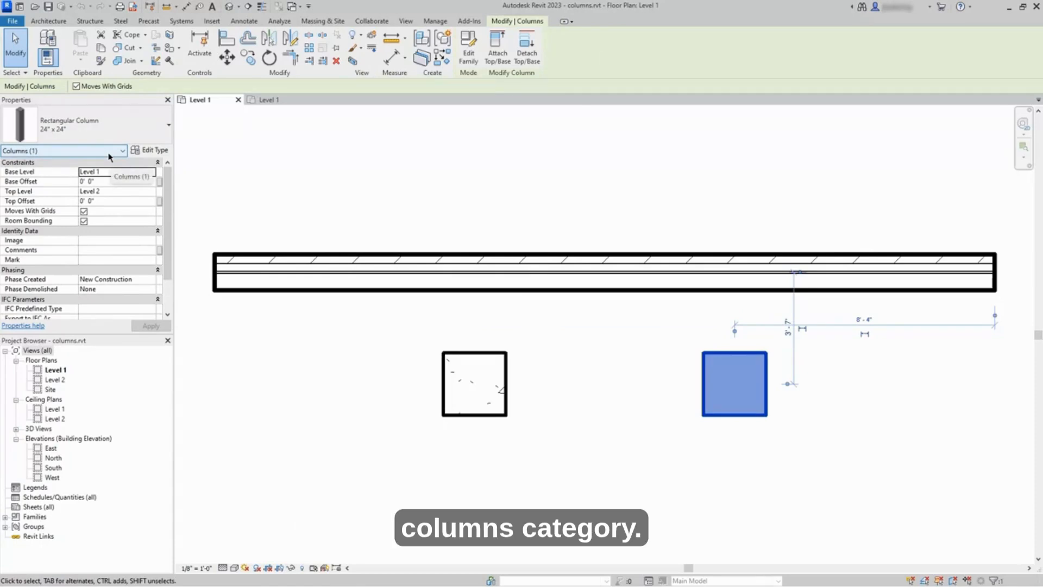
left_click(291, 202)
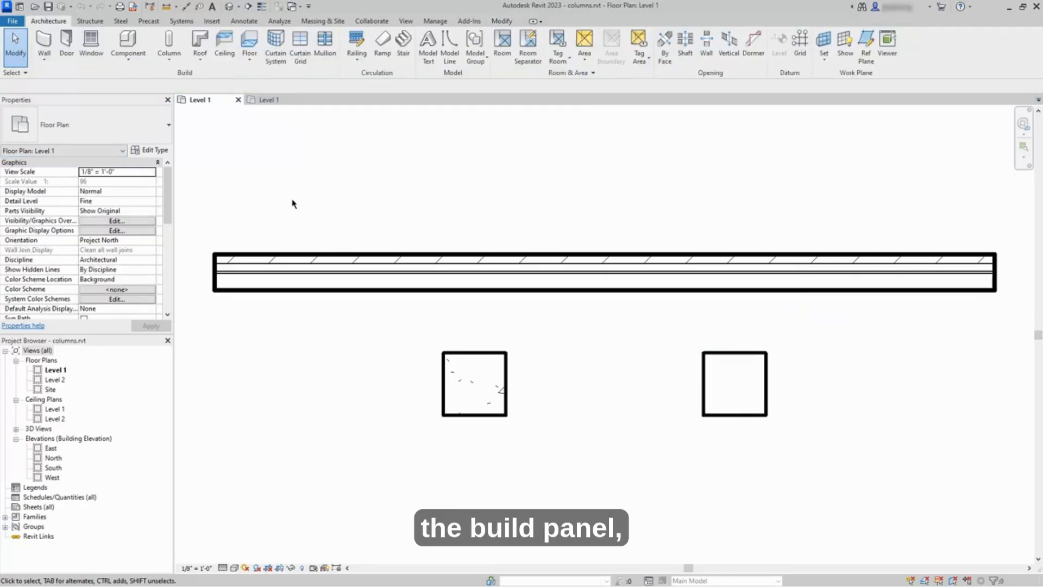
left_click(169, 60)
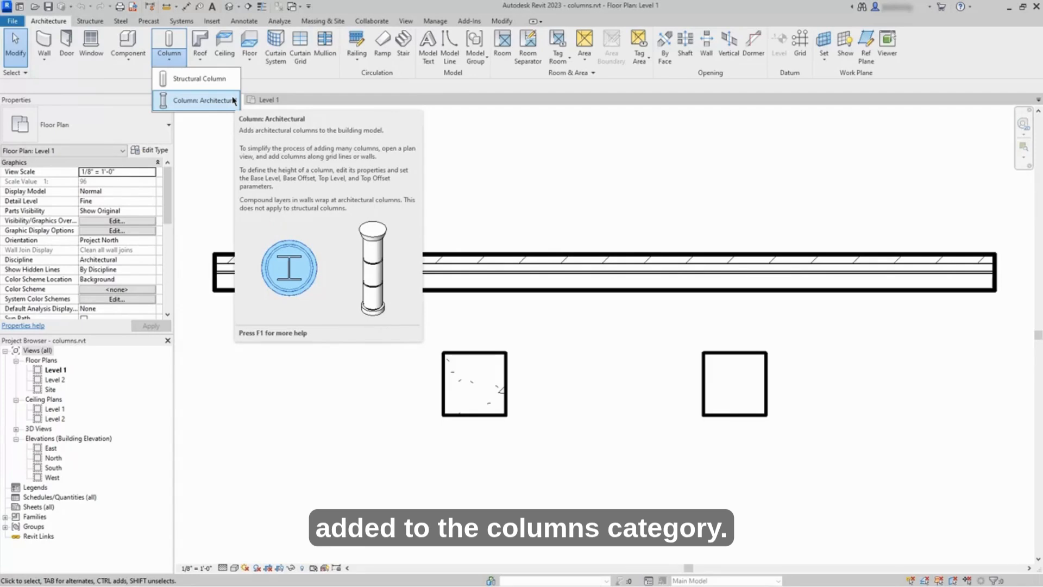
left_click(507, 355)
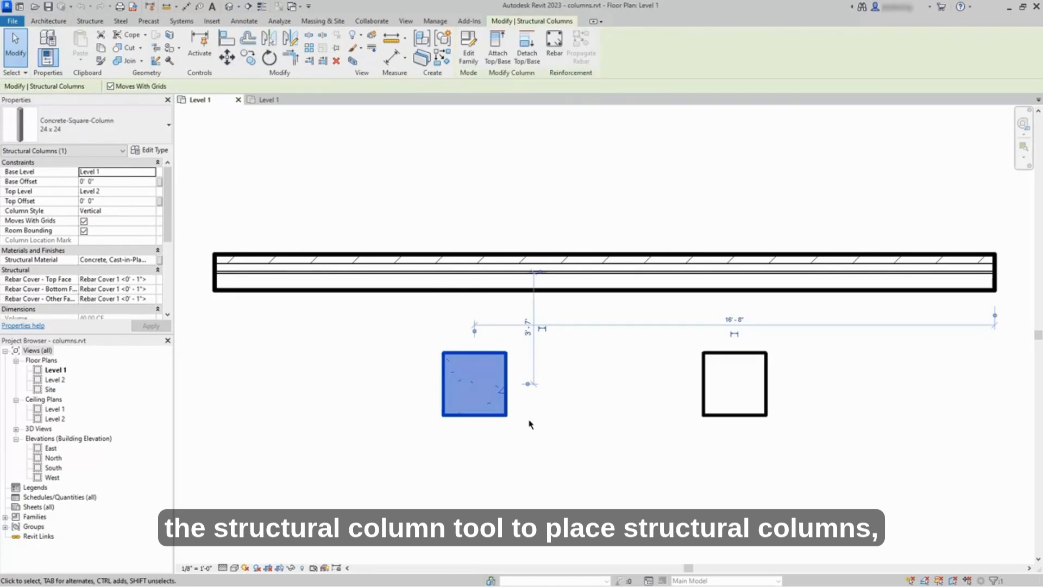
left_click(563, 426)
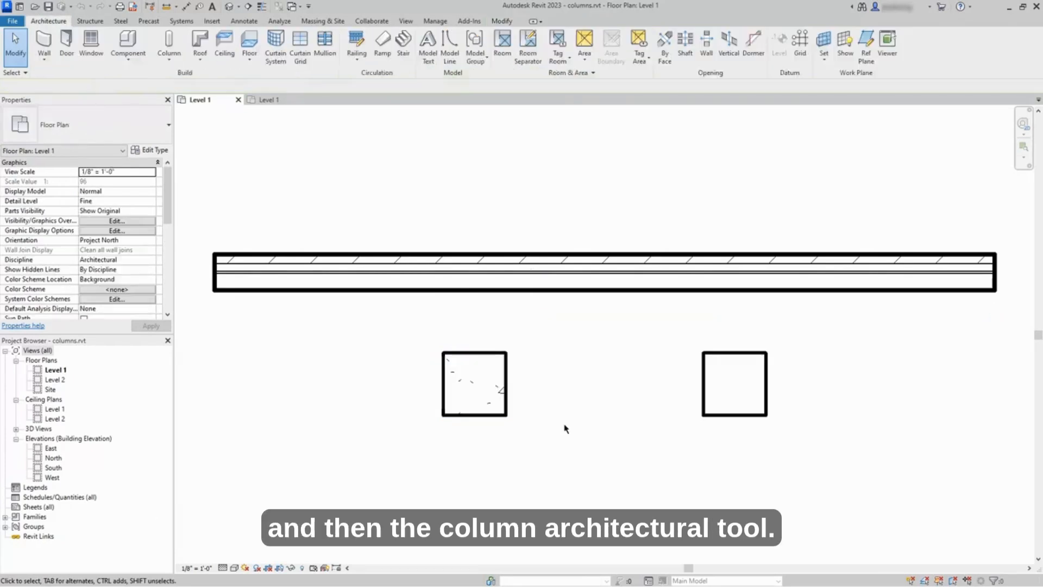
left_click(710, 417)
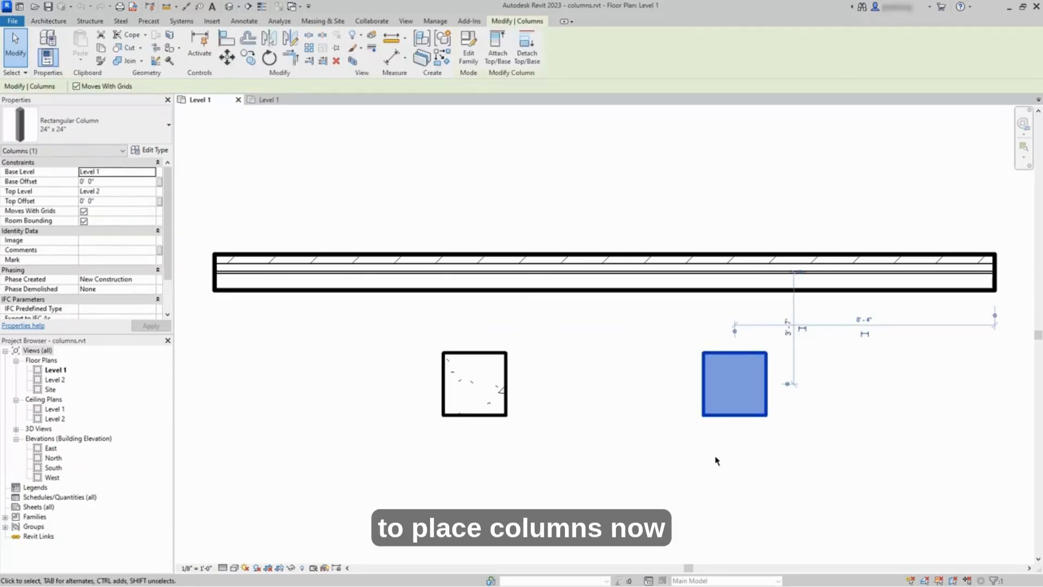
left_click(716, 461)
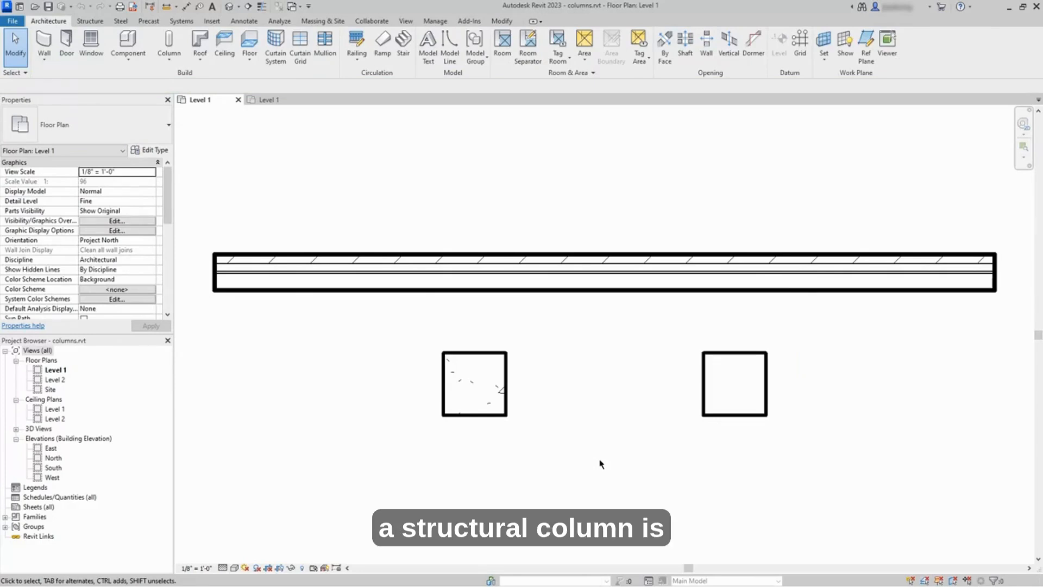
Move the structural concrete column up so it overlaps the wall's interior face
left_click(500, 422)
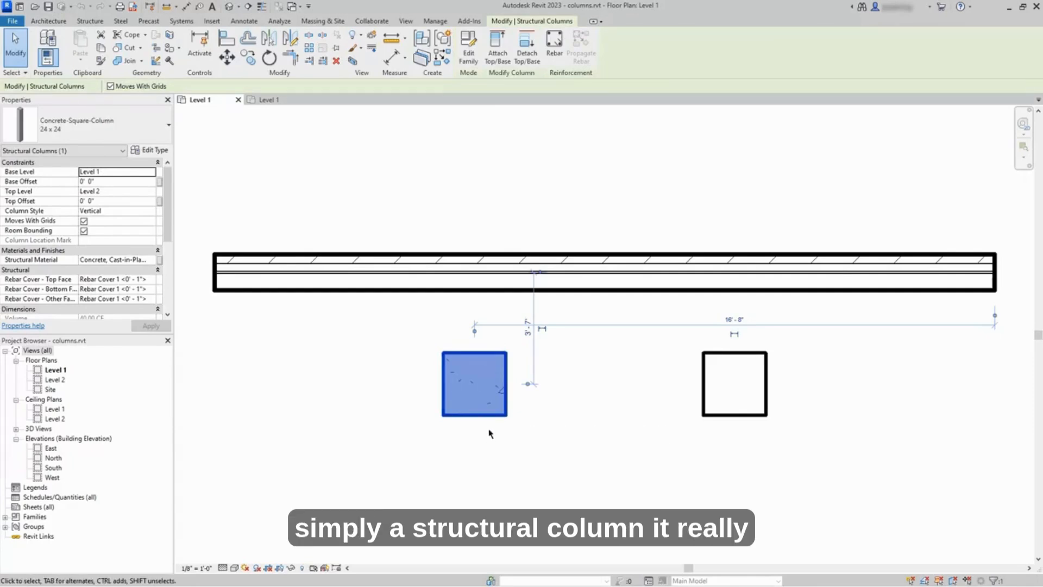
left_click_drag(492, 412, 457, 347)
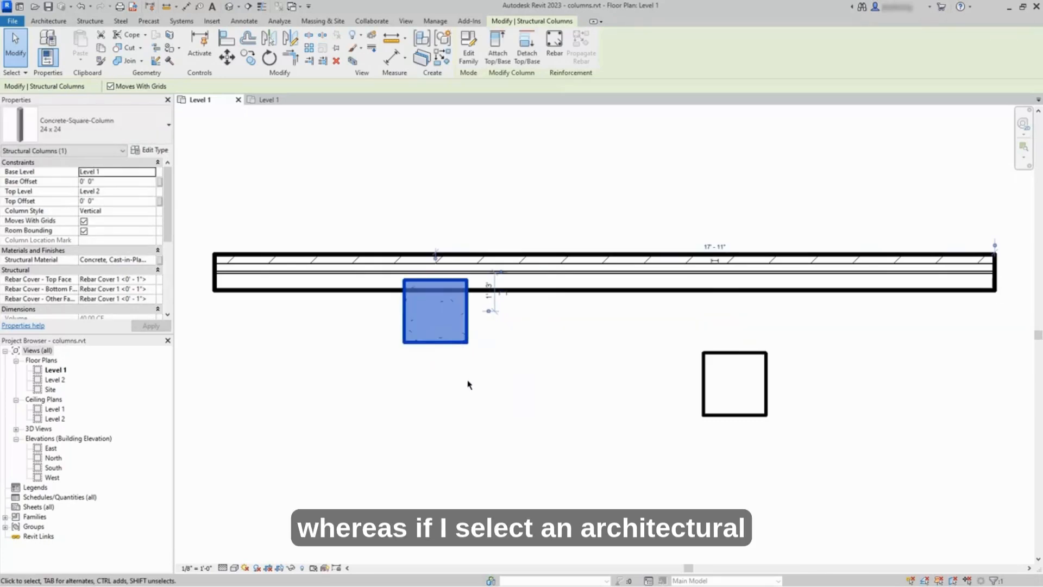
left_click(468, 384)
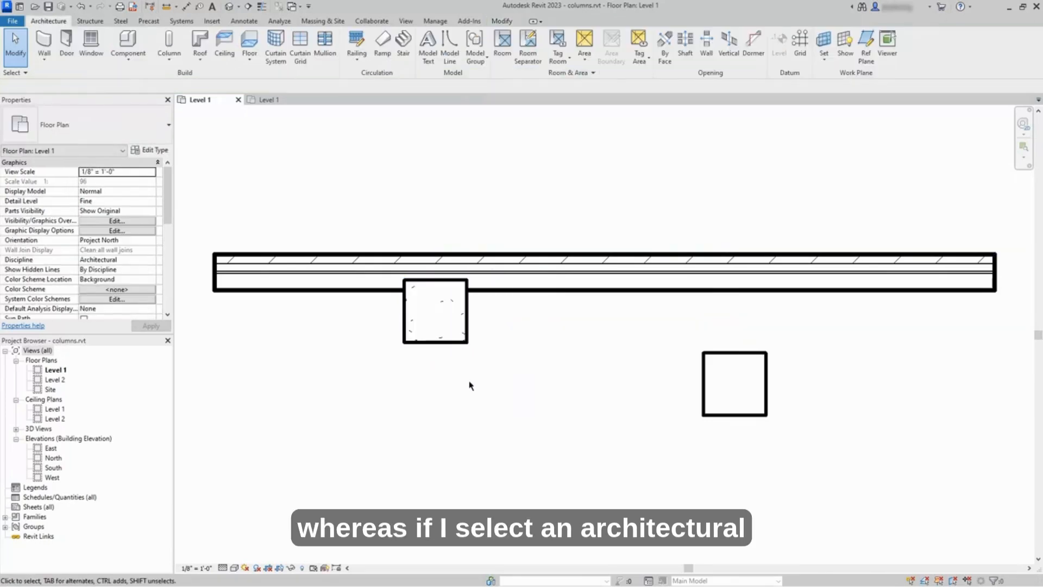
Move the architectural rectangular column up so it overlaps the wall's interior face
left_click(711, 416)
left_click_drag(730, 415, 686, 348)
scroll(733, 333, "up", 3)
left_click(730, 341)
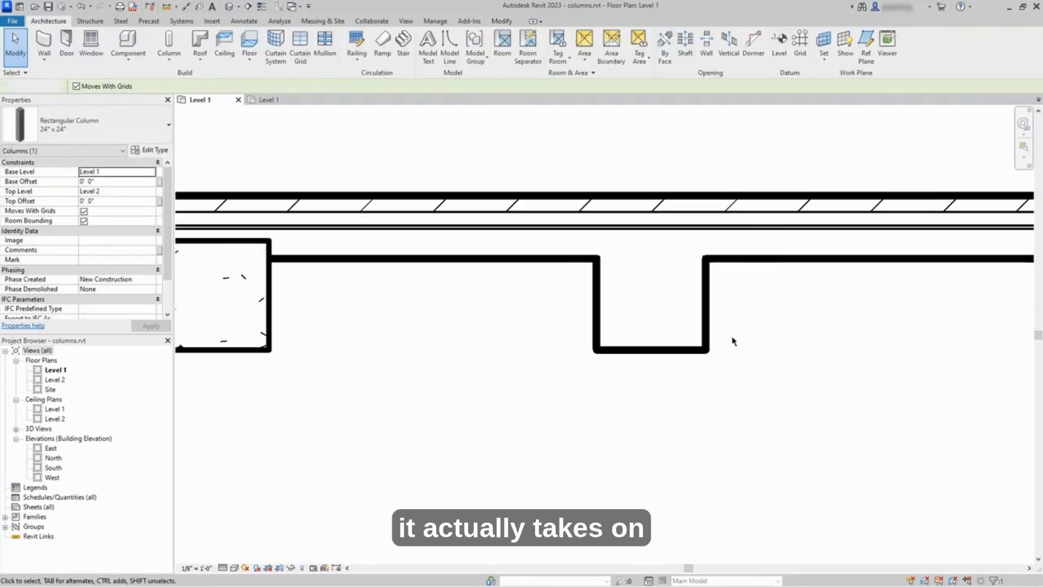
Move the architectural column onto the brick exterior side of the wall and inspect the wall's type and wrapped layers
left_click(686, 350)
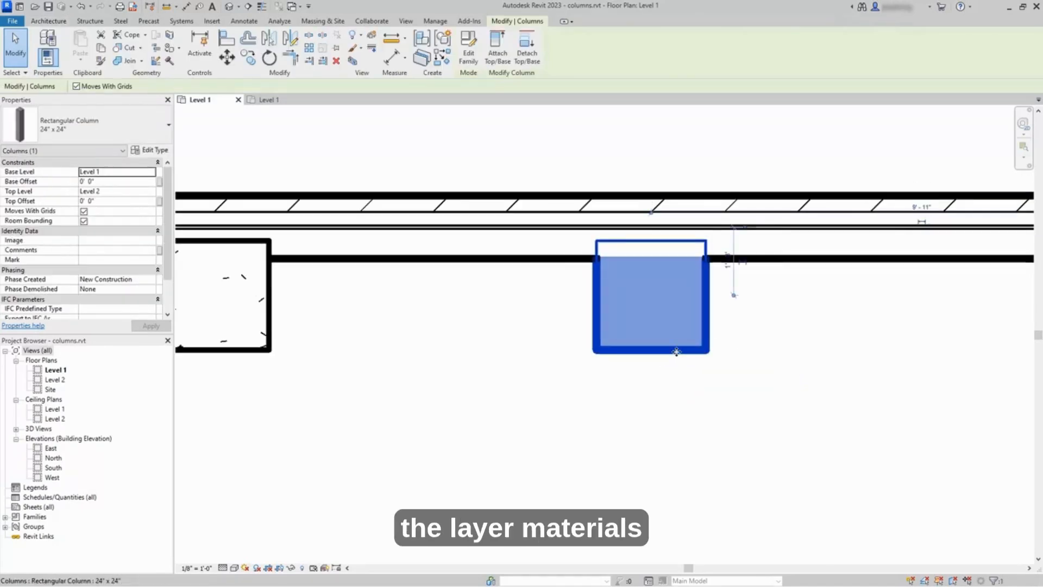
mouse_move(675, 349)
left_mouse_down()
mouse_move(672, 175)
mouse_move(670, 342)
left_mouse_up()
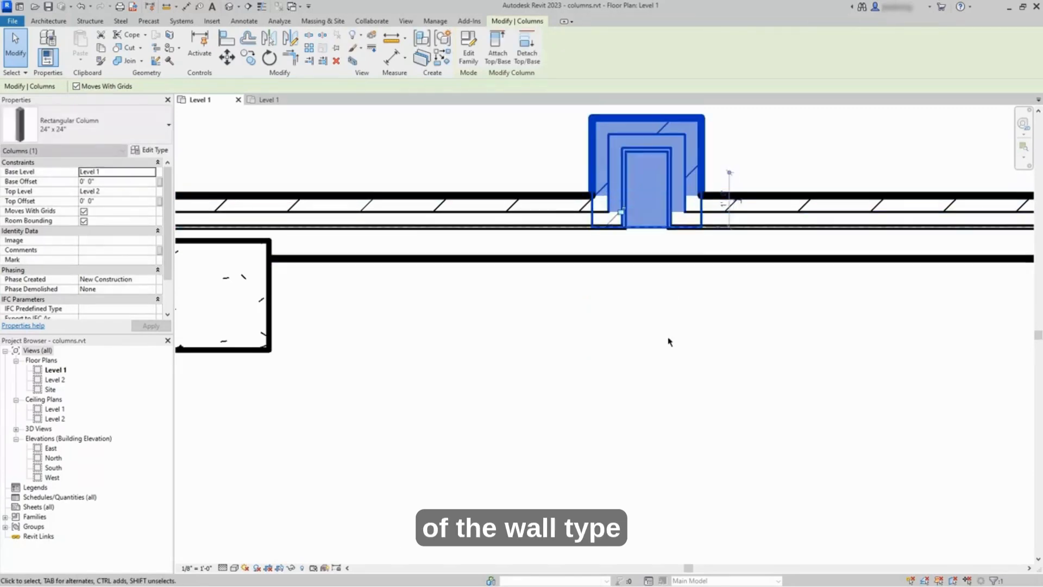
left_click(668, 349)
scroll(668, 349, "down", 2)
middle_click_drag(691, 331, 639, 368)
scroll(657, 272, "up", 2)
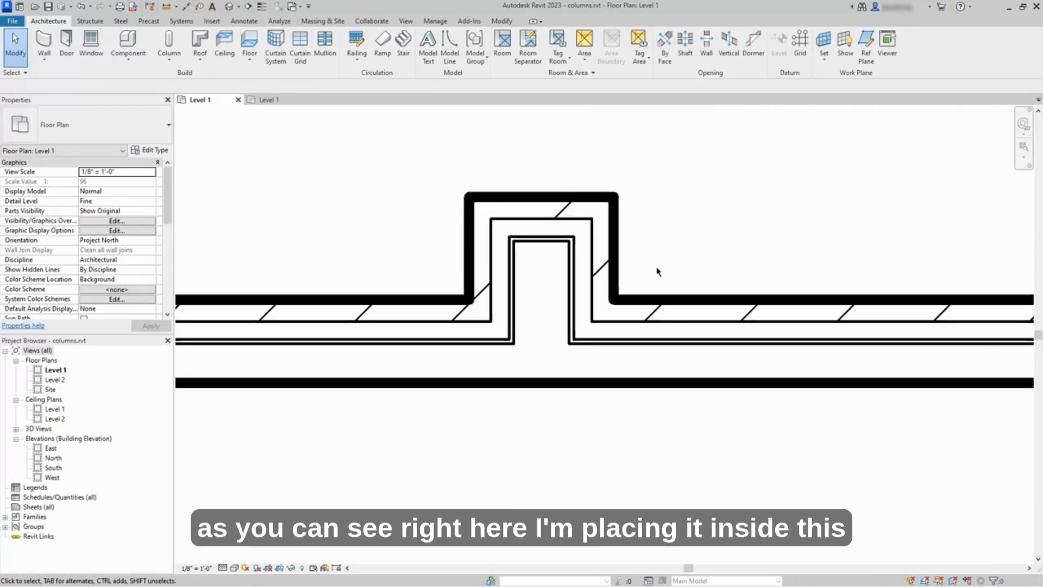
left_click(699, 304)
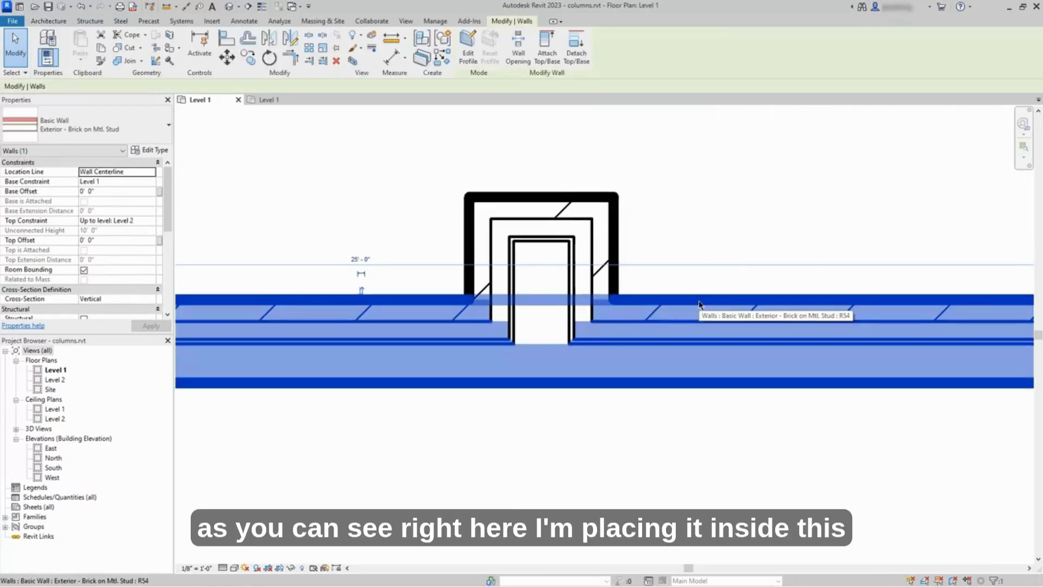
left_click(699, 216)
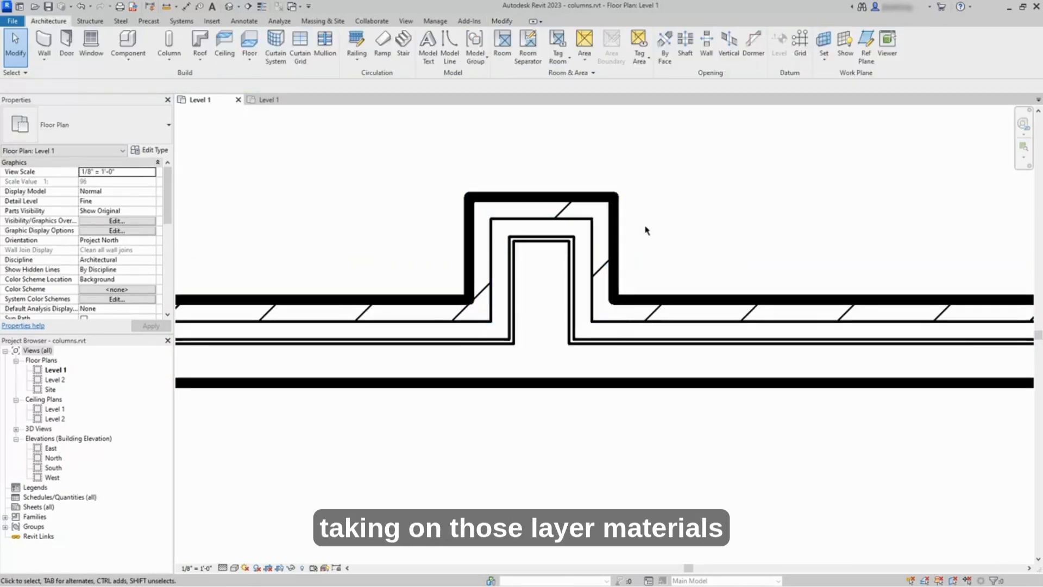
Move the architectural column straight down out of the wall, about 2'-8" below it on the interior side
scroll(693, 256, "down", 3)
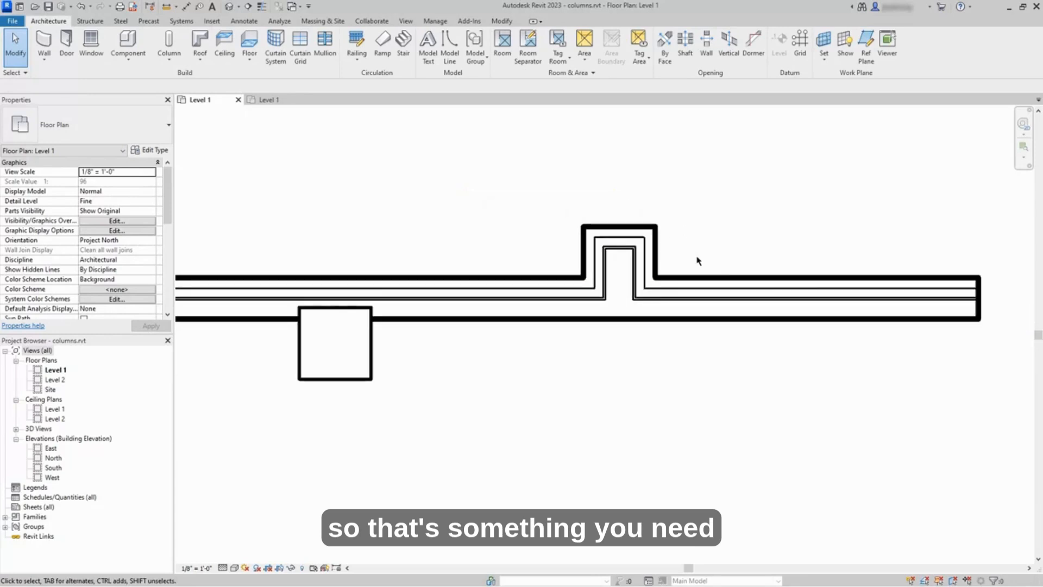
left_click(653, 265)
left_click_drag(654, 270, 656, 389)
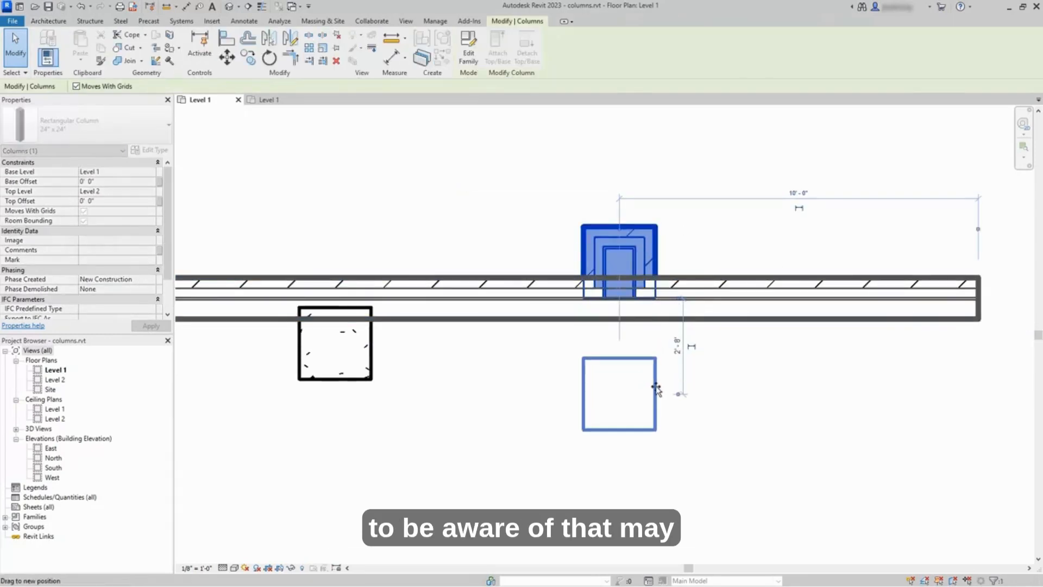
left_click(512, 426)
middle_click_drag(525, 423, 566, 373)
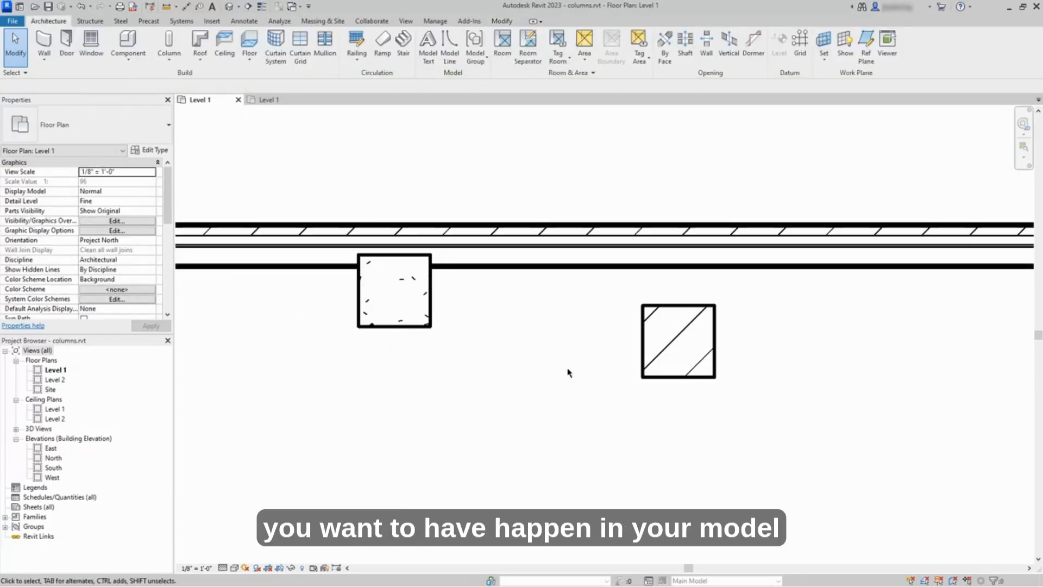
Move the structural column down out of the wall, level with the architectural column
left_click(408, 327)
left_click_drag(409, 327, 401, 375)
left_click(518, 410)
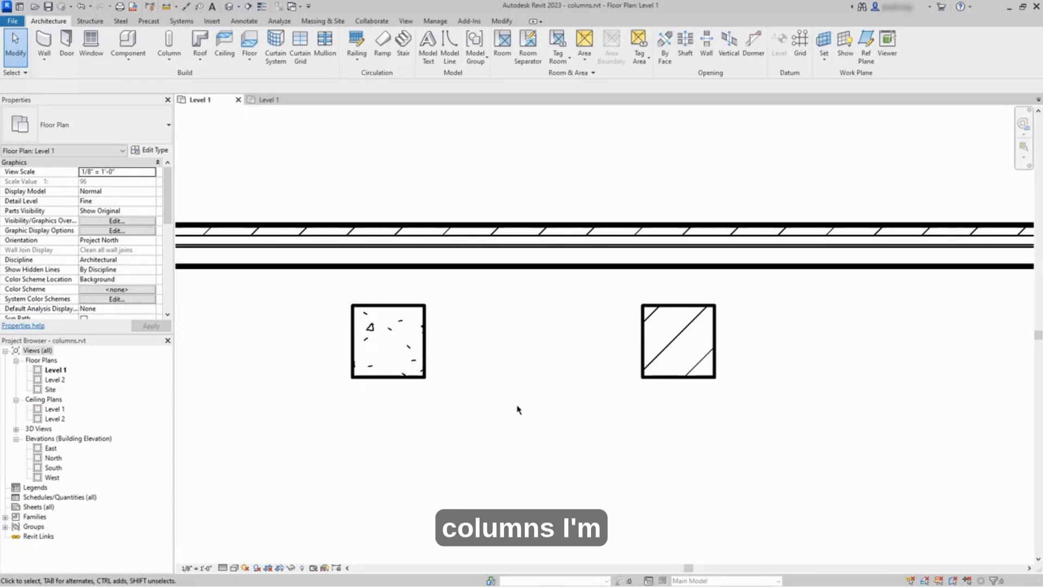
Start an architectural column in the Level 1 plan of grid_lines.rvt, with its extent measured as Height
left_click(274, 101)
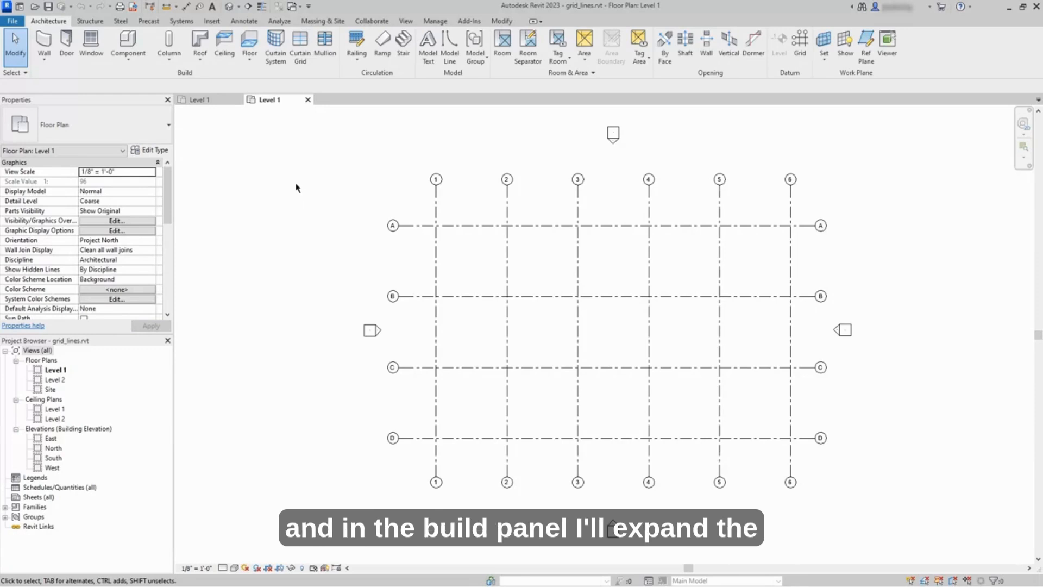
left_click(176, 65)
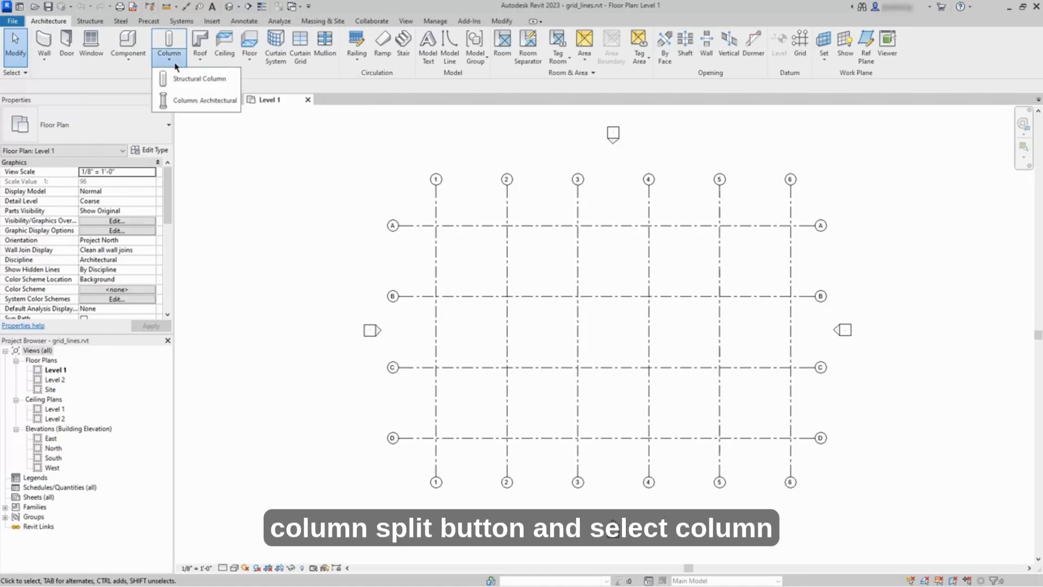
left_click(185, 101)
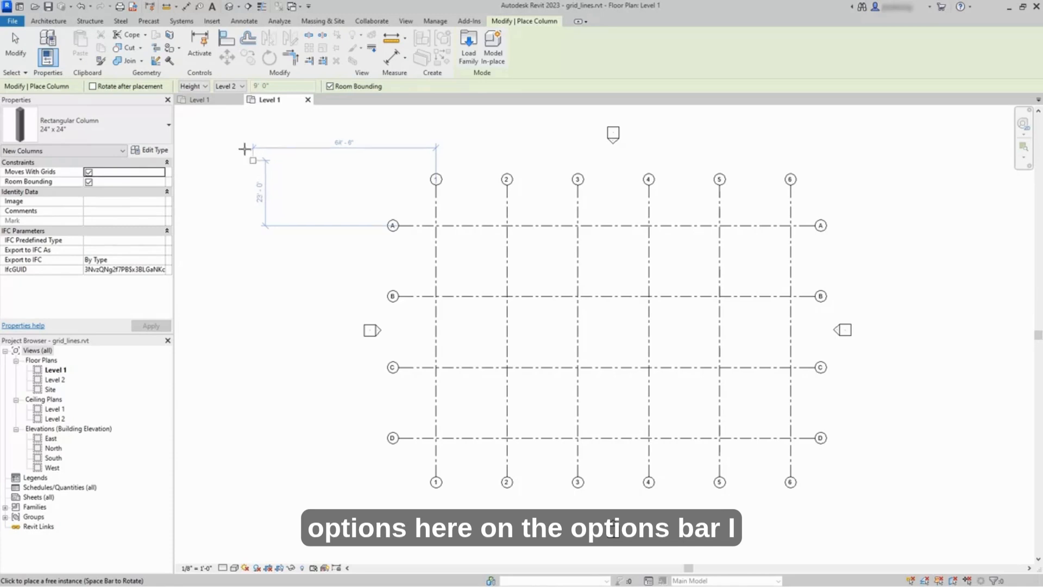
left_click(205, 86)
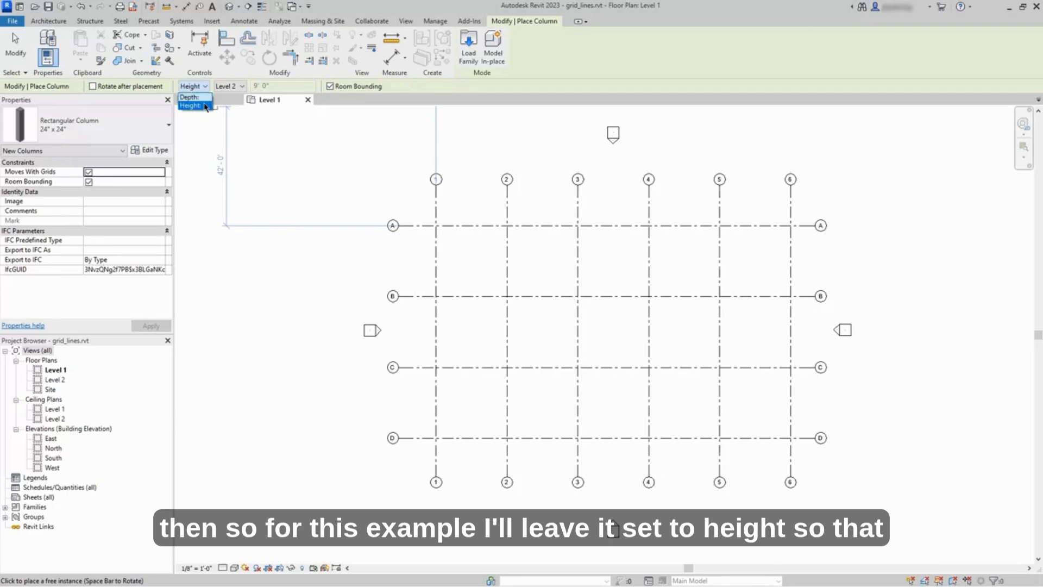
left_click(205, 106)
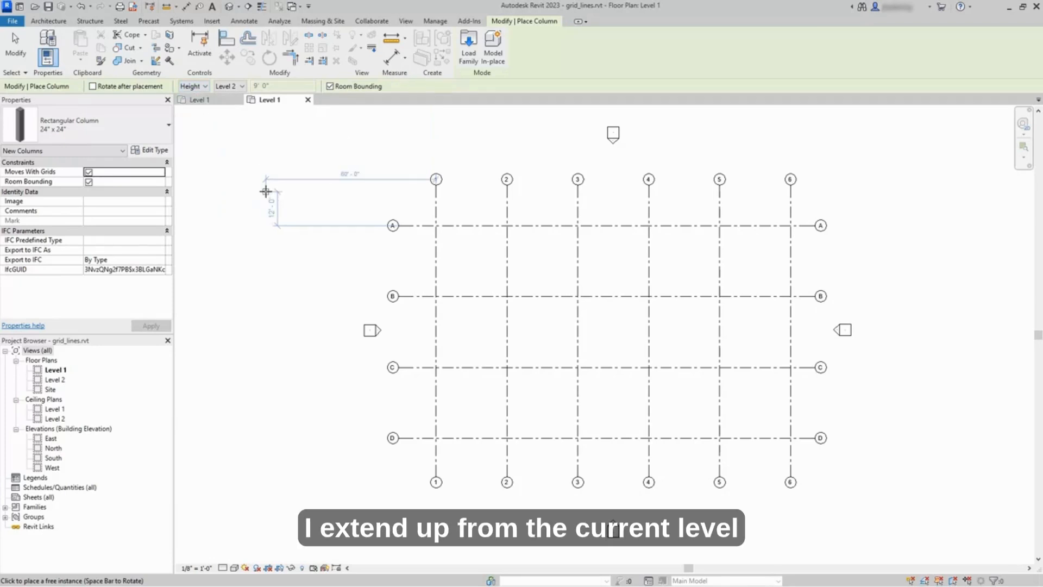
Try Unconnected as the new column's top limit, and set it back to Level 2
left_click(243, 88)
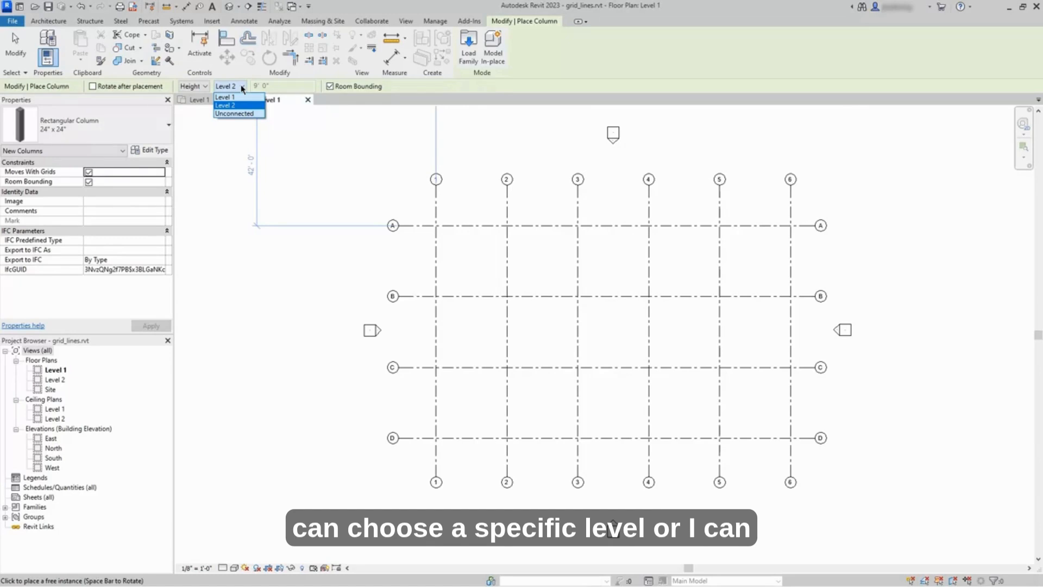
left_click(243, 114)
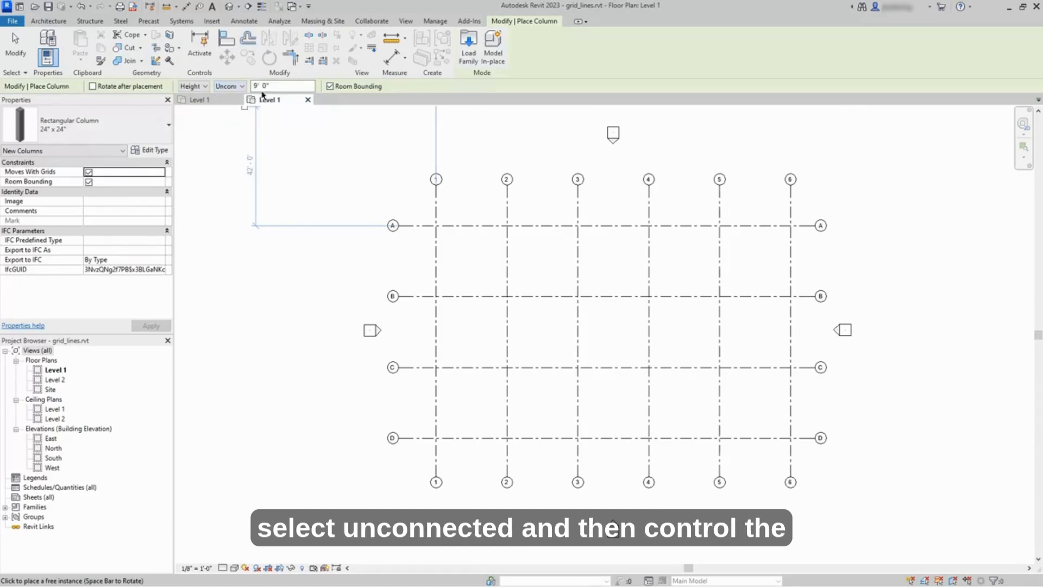
left_click(277, 86)
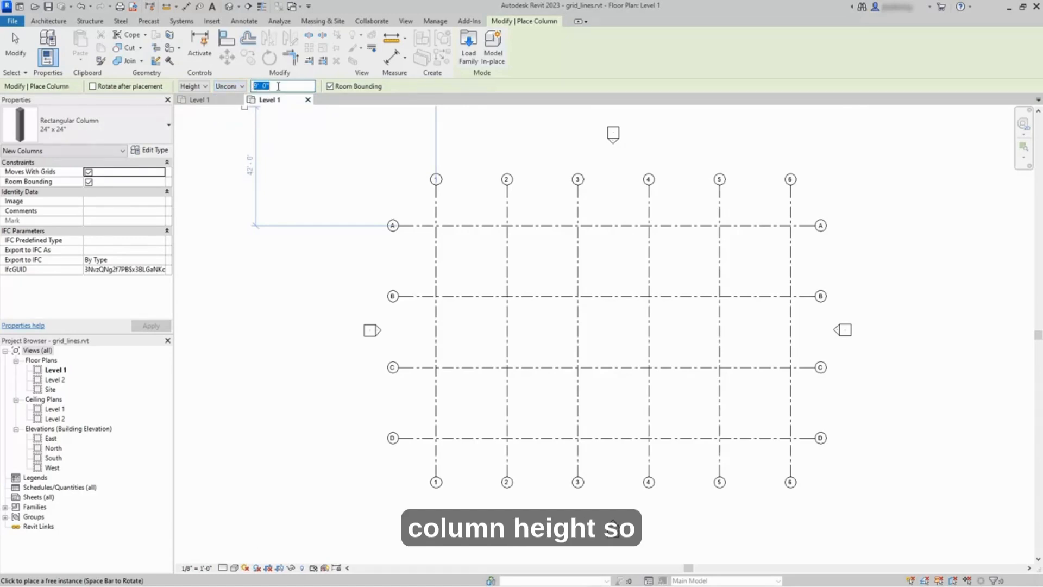
left_click(242, 86)
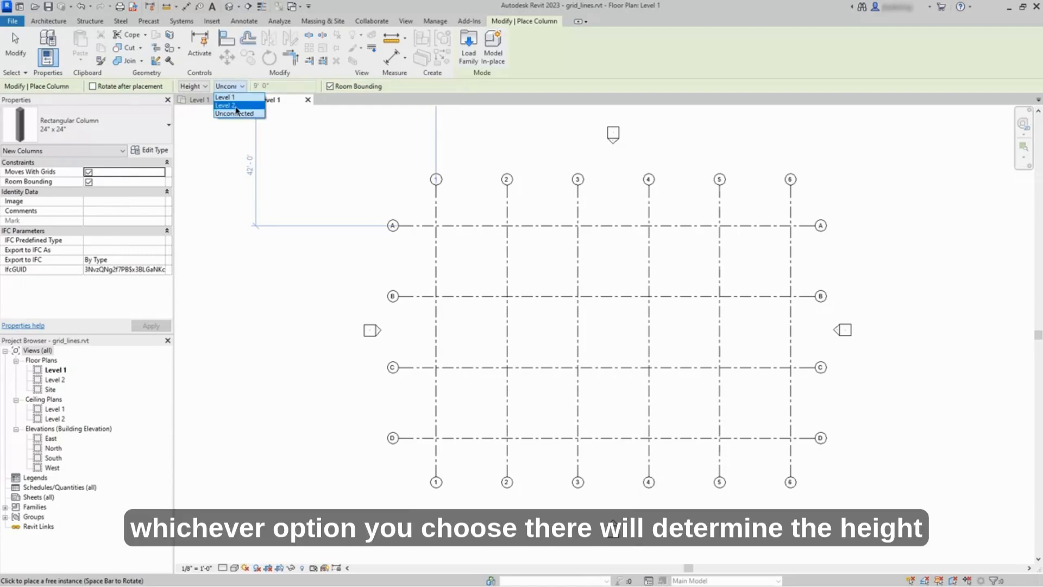
left_click(239, 104)
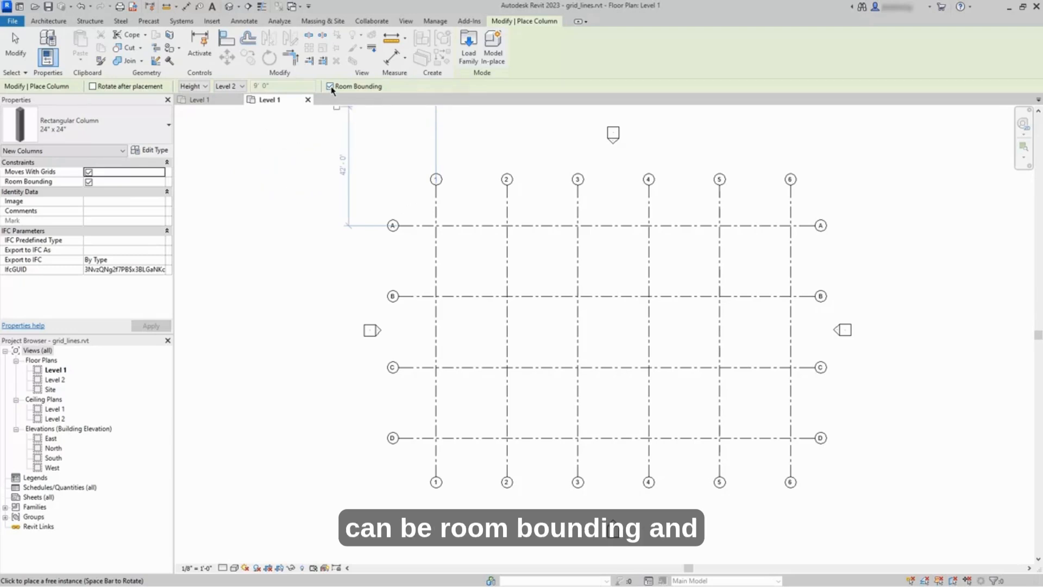
Place a 24" x 24" rectangular column in bay A-B/1-2, about 9'-6" below grid A and 18'-0" from grid 2, and end placement
scroll(470, 245, "up", 5)
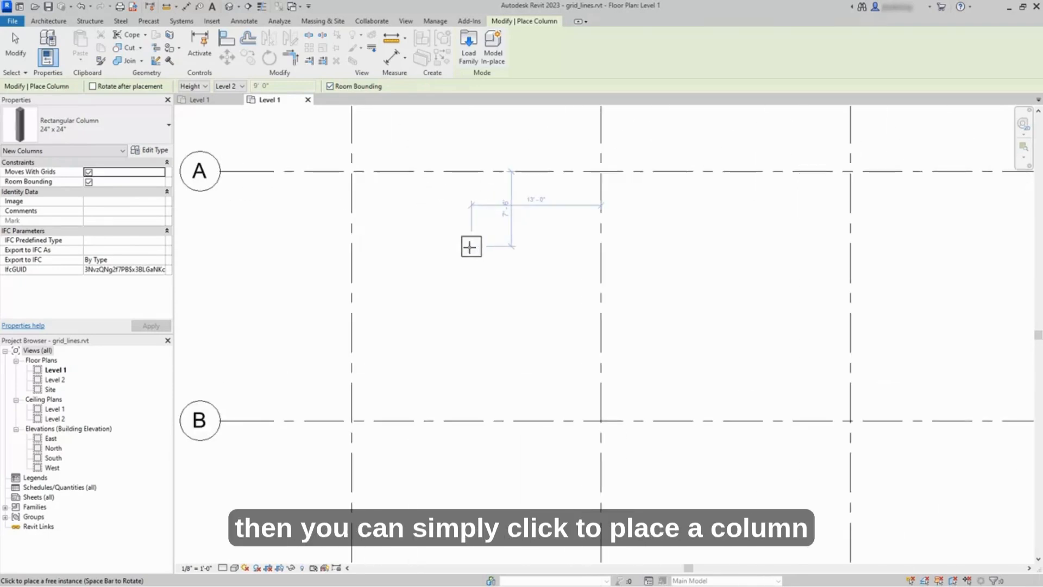
left_click(422, 265)
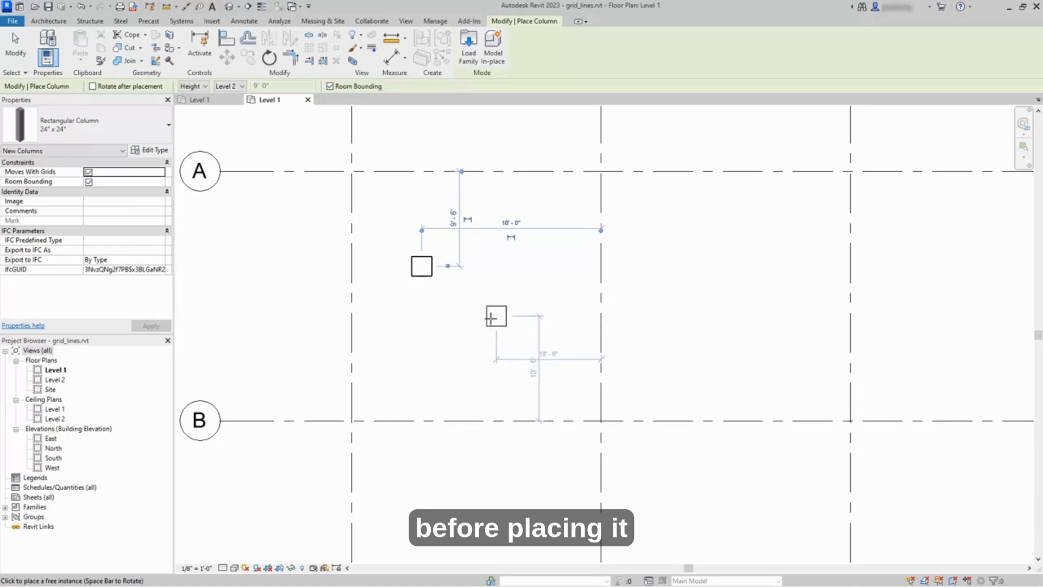
left_click(130, 132)
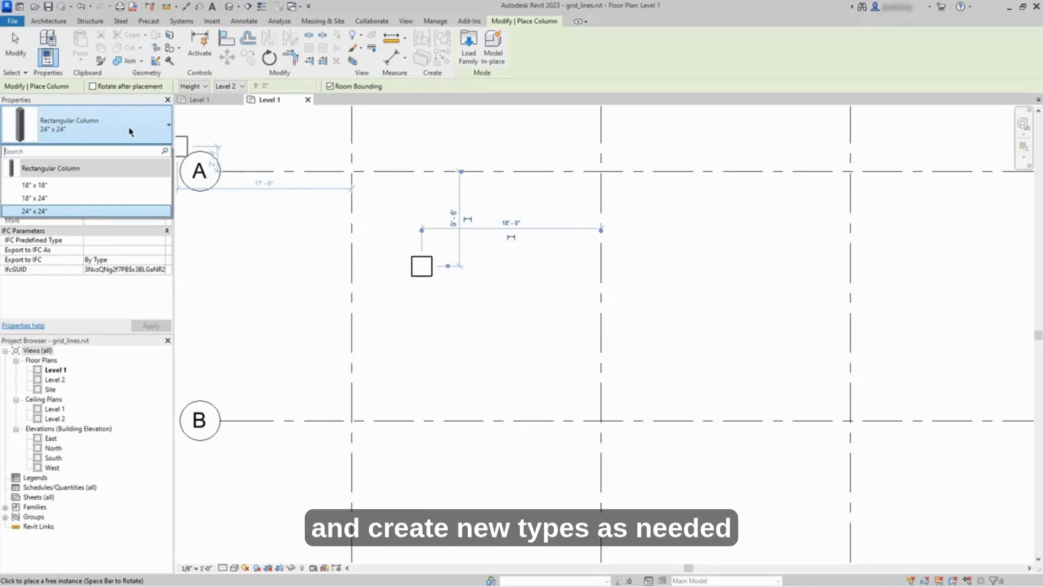
left_click(131, 132)
middle_click_drag(277, 210, 346, 292)
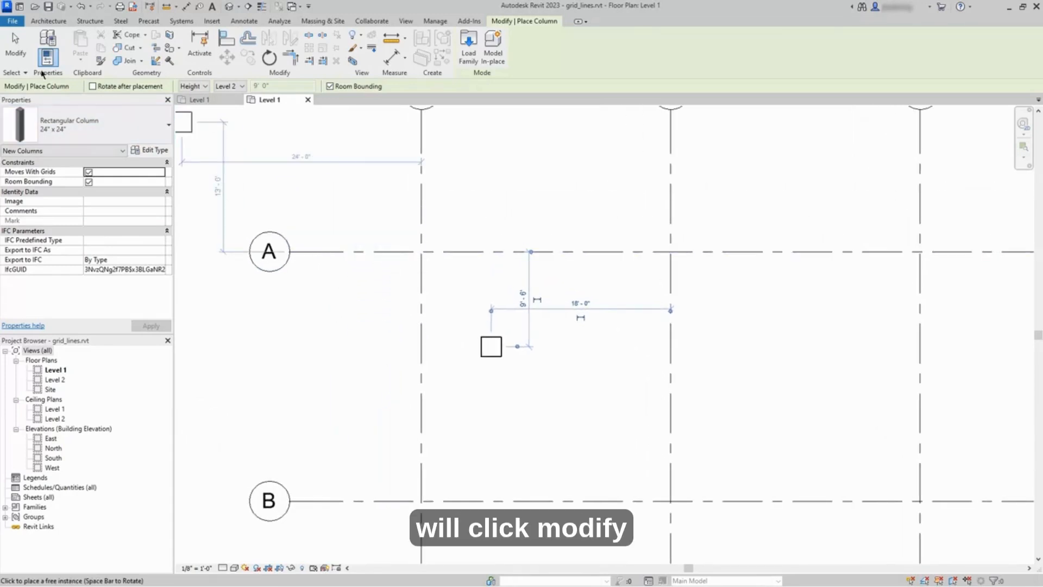
left_click(15, 46)
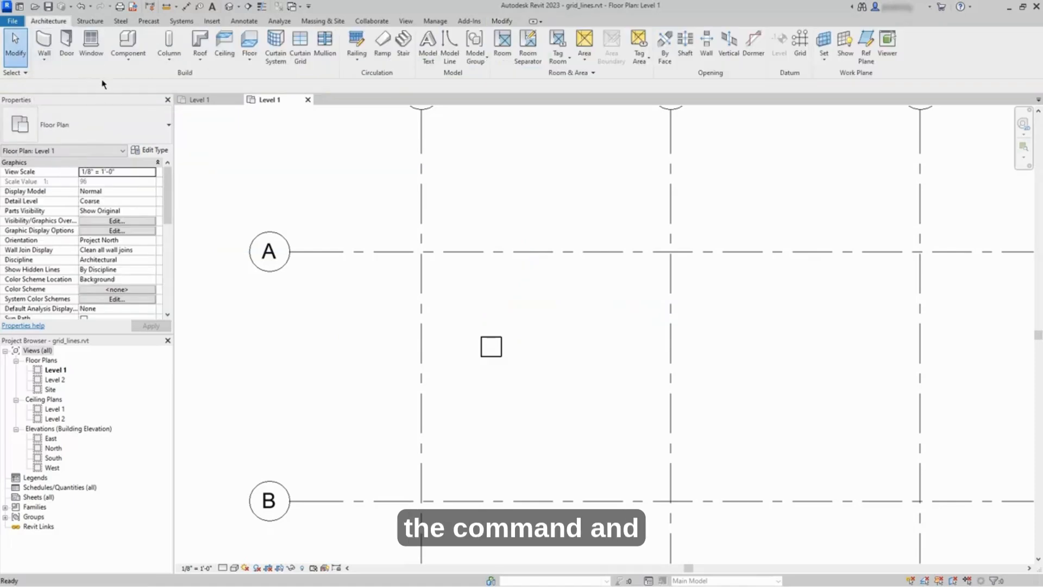
Start a W10X49 structural column with its extent measured as Height and Level 2 as its top limit
left_click(170, 47)
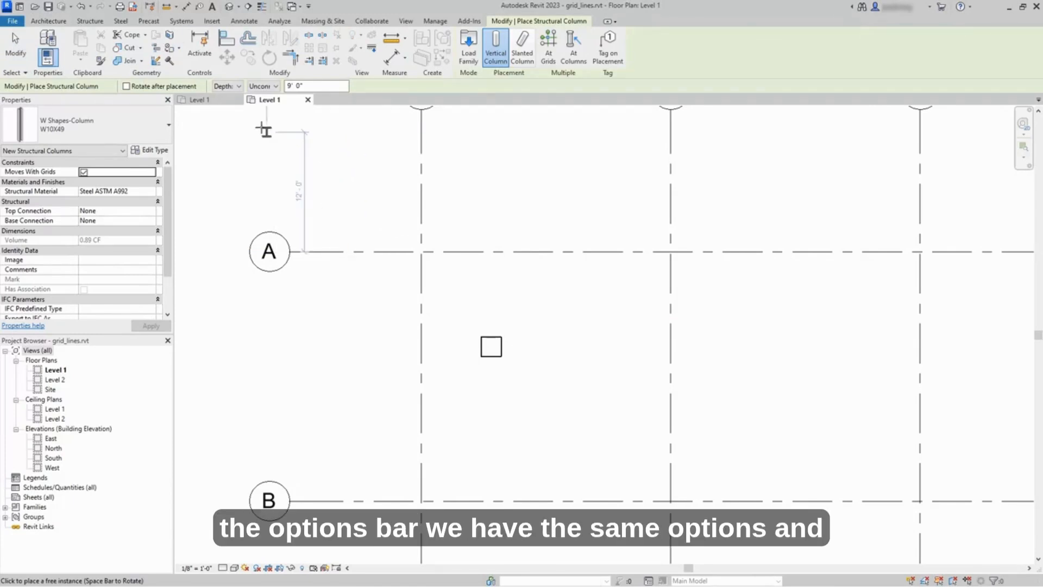
left_click(239, 86)
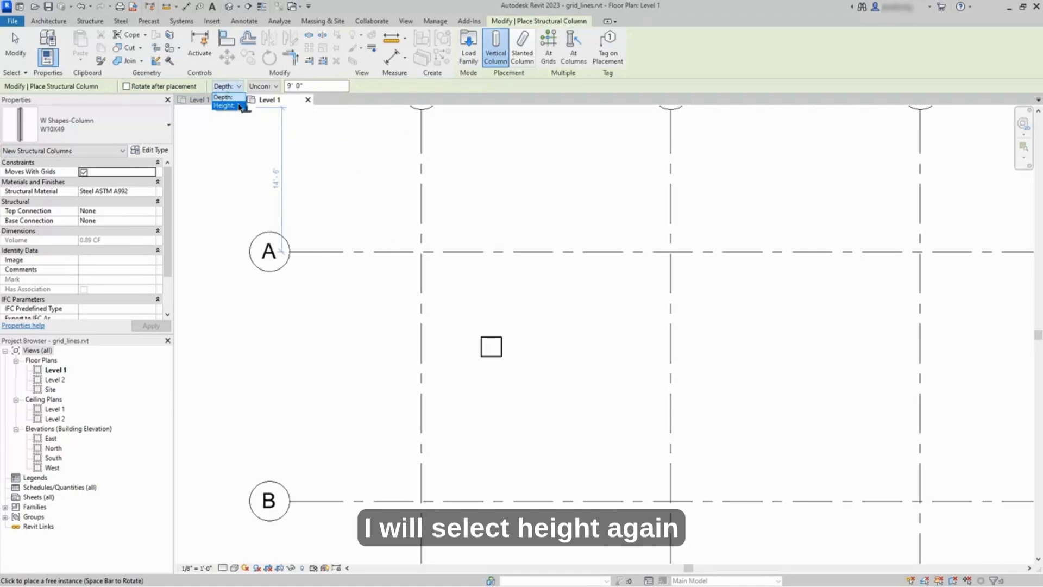
left_click(240, 106)
left_click(276, 87)
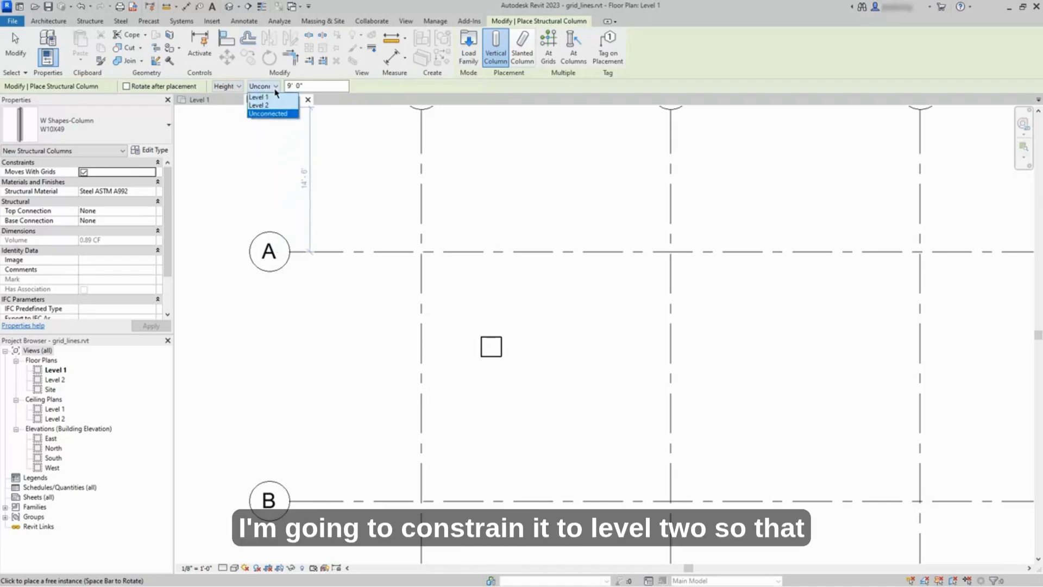
left_click(271, 105)
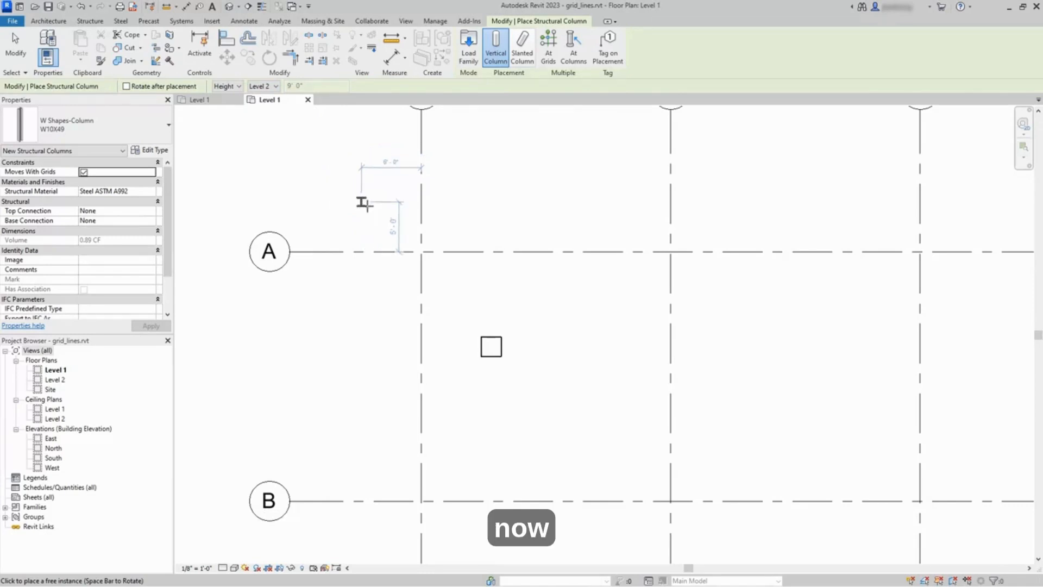
Try 90-degree rotations and place the column level with the rectangular column, about 9'-6" below grid A and 8'-6" from grid 2, flanges horizontal
middle_click_drag(521, 223, 531, 265)
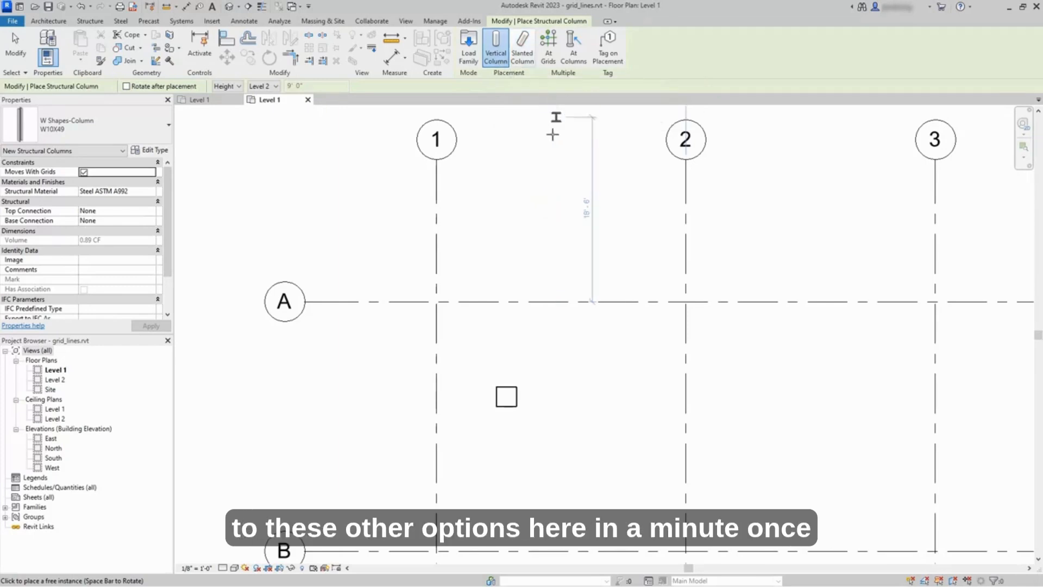
middle_click_drag(427, 217, 442, 241)
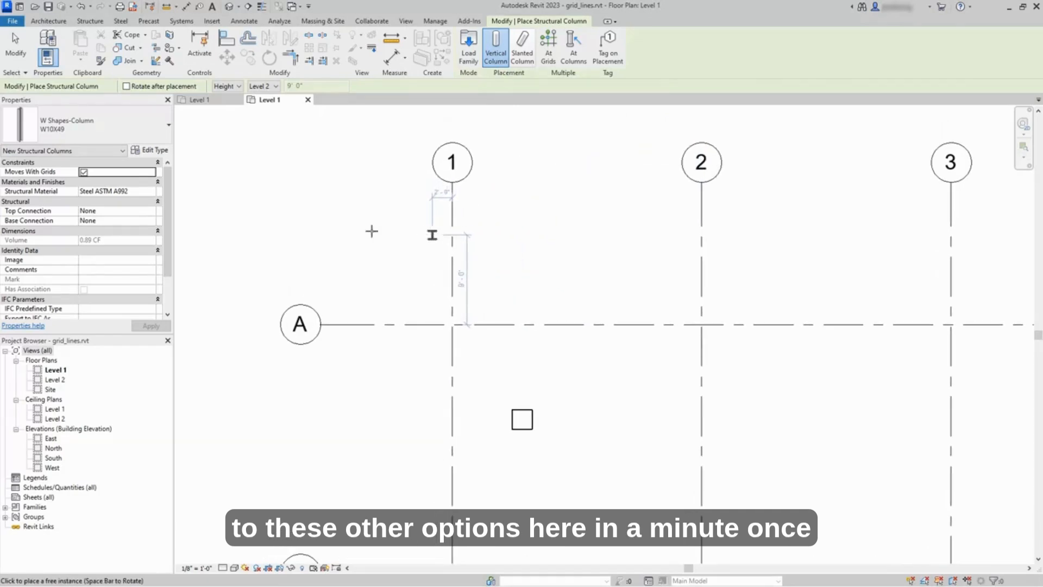
left_click(122, 136)
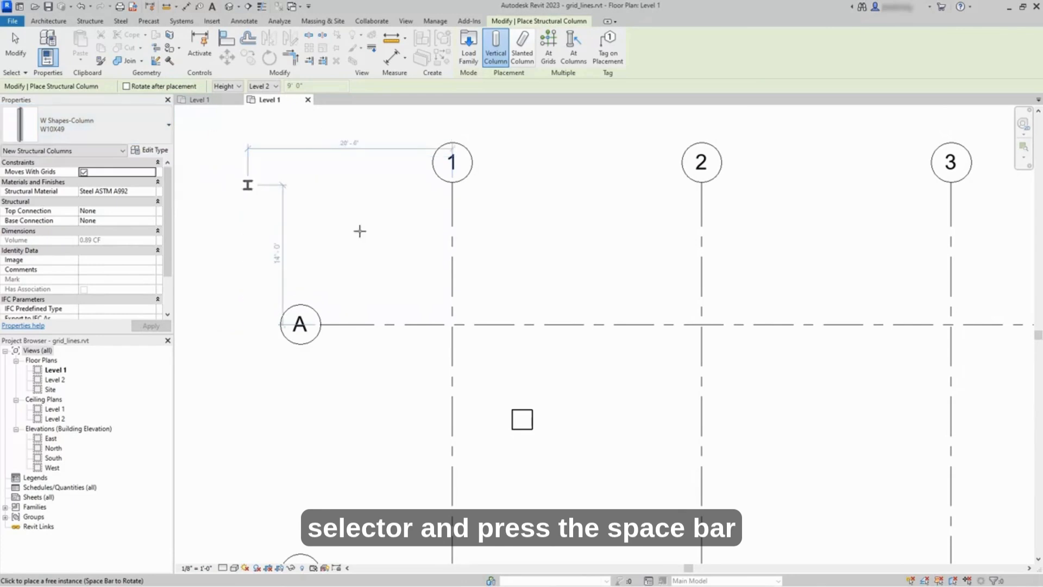
middle_click_drag(534, 300, 518, 267)
key("space")
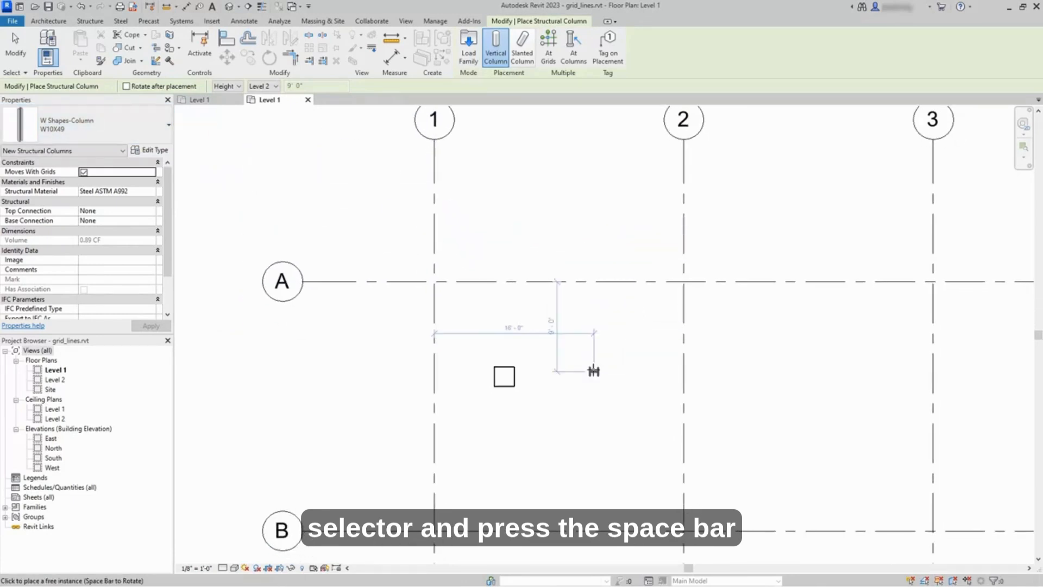
key("space")
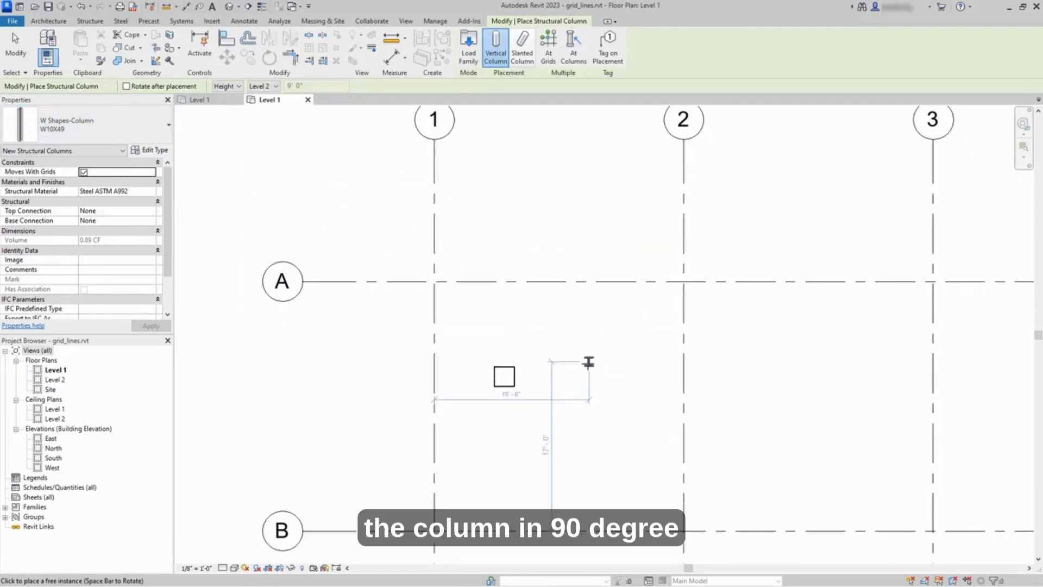
key("space")
key("space")
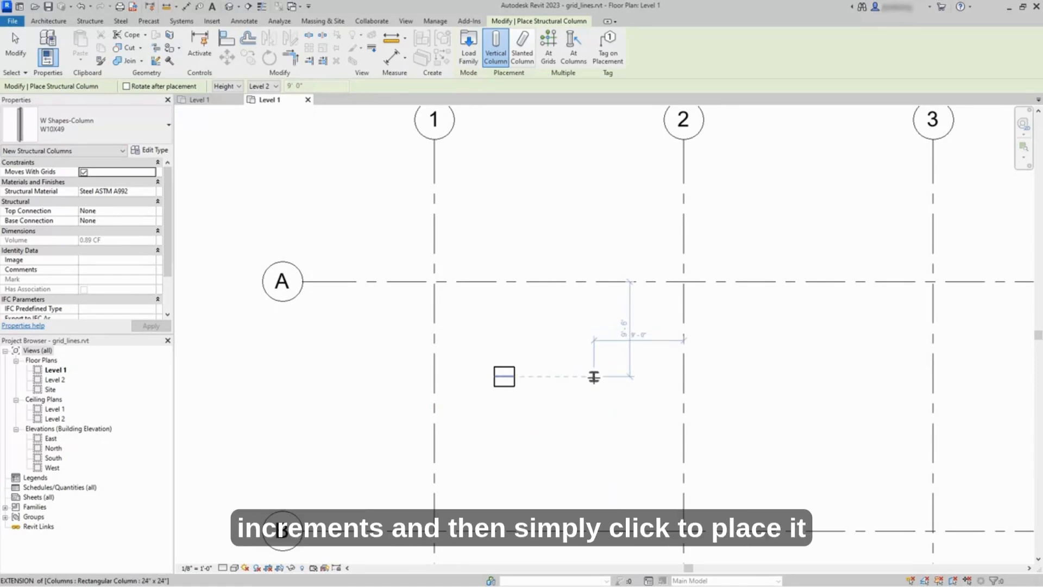
left_click(594, 377)
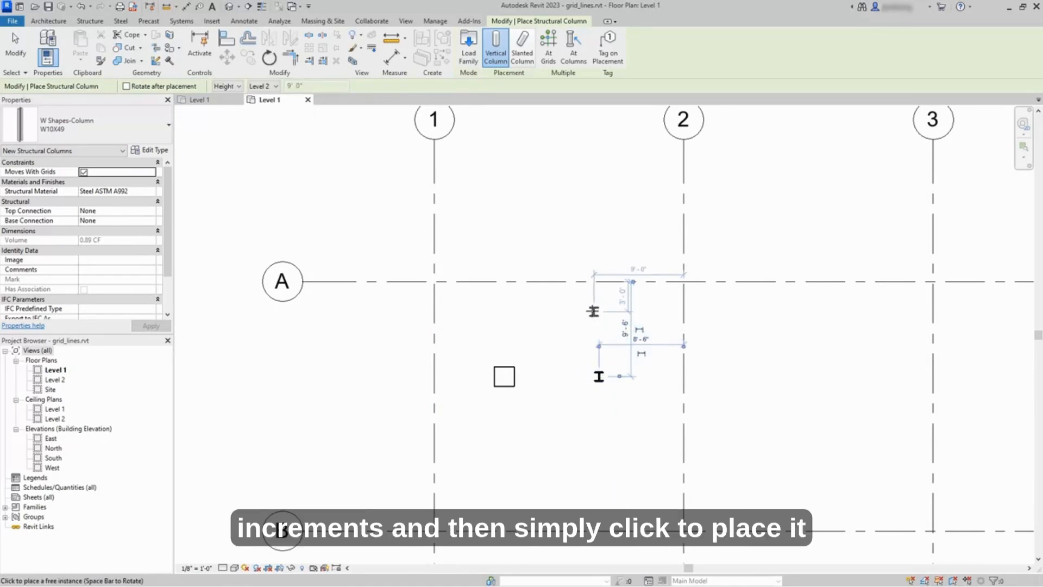
Set structural columns to be placed at grid intersections and select all grid lines, 1 to 6 and A to D
scroll(593, 310, "down", 2)
scroll(592, 311, "down", 1)
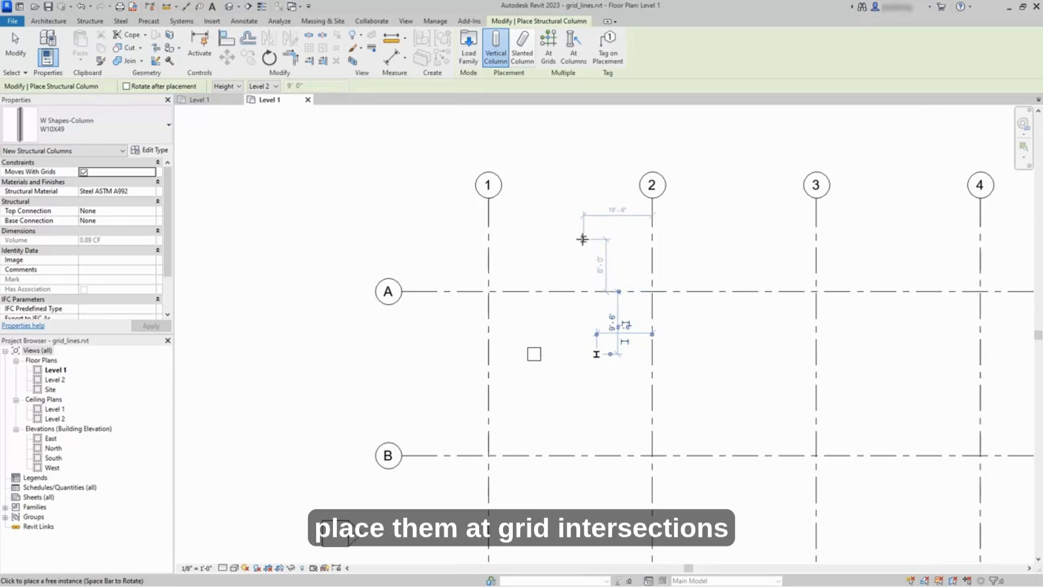
left_click(548, 51)
scroll(535, 159, "down", 4)
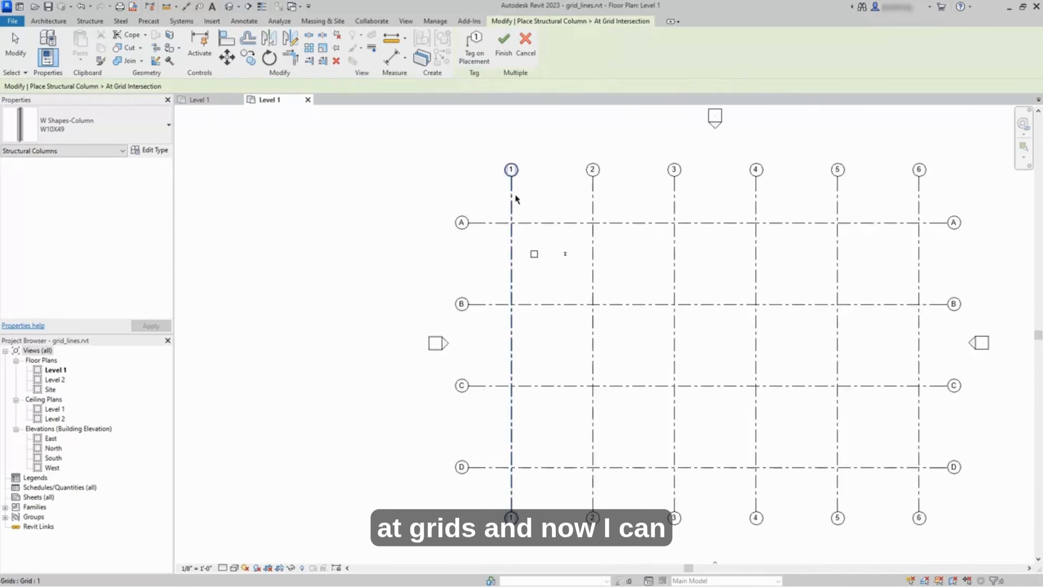
middle_click_drag(551, 209, 458, 191)
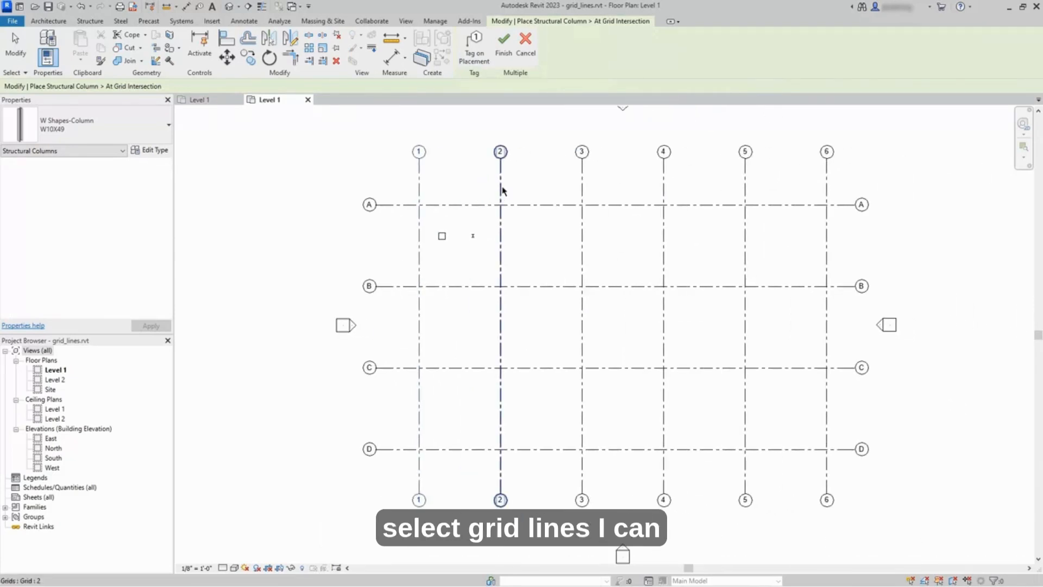
left_click(502, 188)
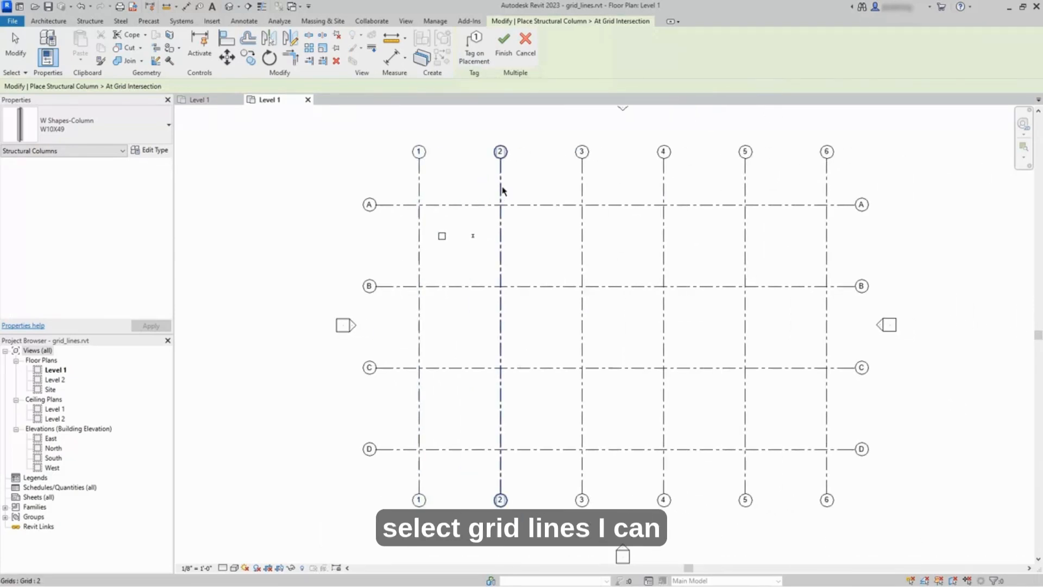
left_click(582, 188)
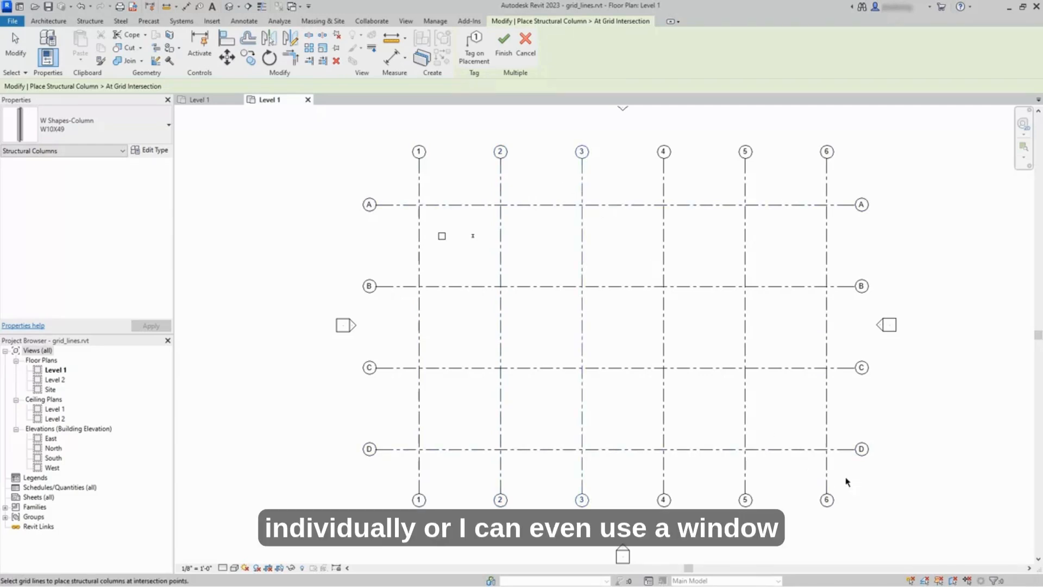
left_click_drag(845, 478, 611, 199)
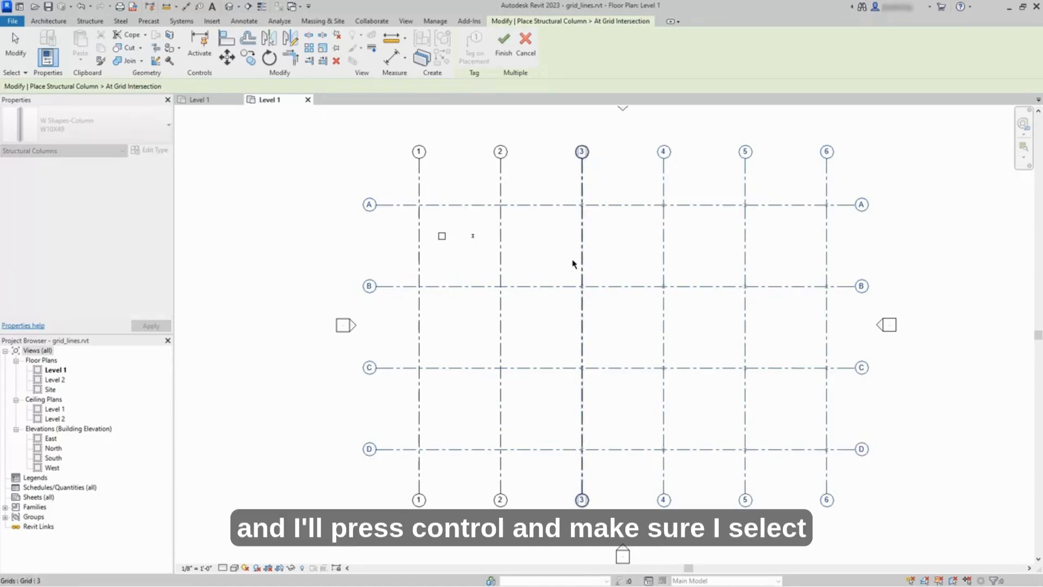
left_click_drag(530, 340, 417, 322, "ctrl")
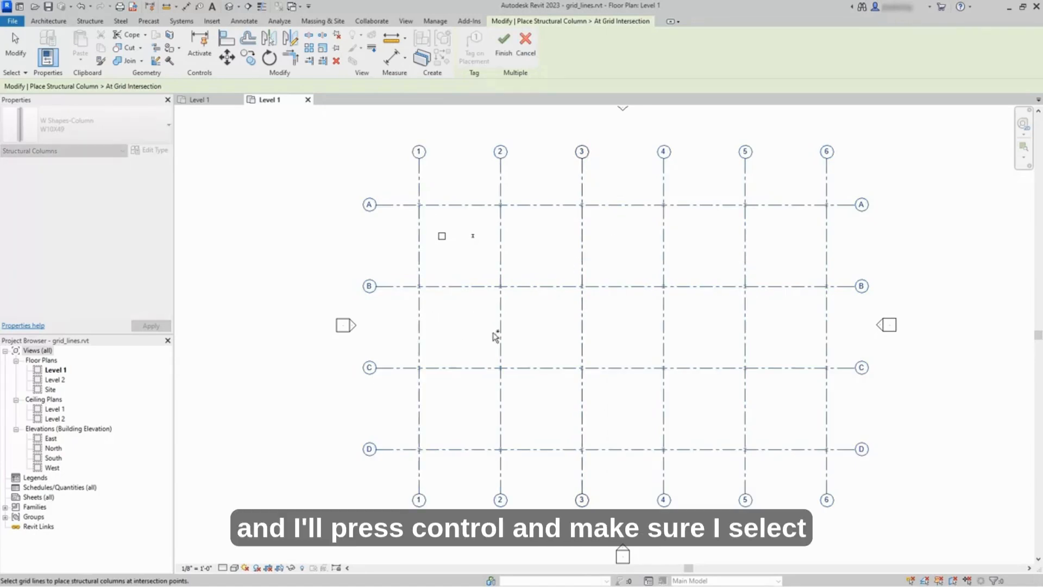
Examine the previewed structural columns at the grid intersections across the whole plan
scroll(631, 319, "up", 2)
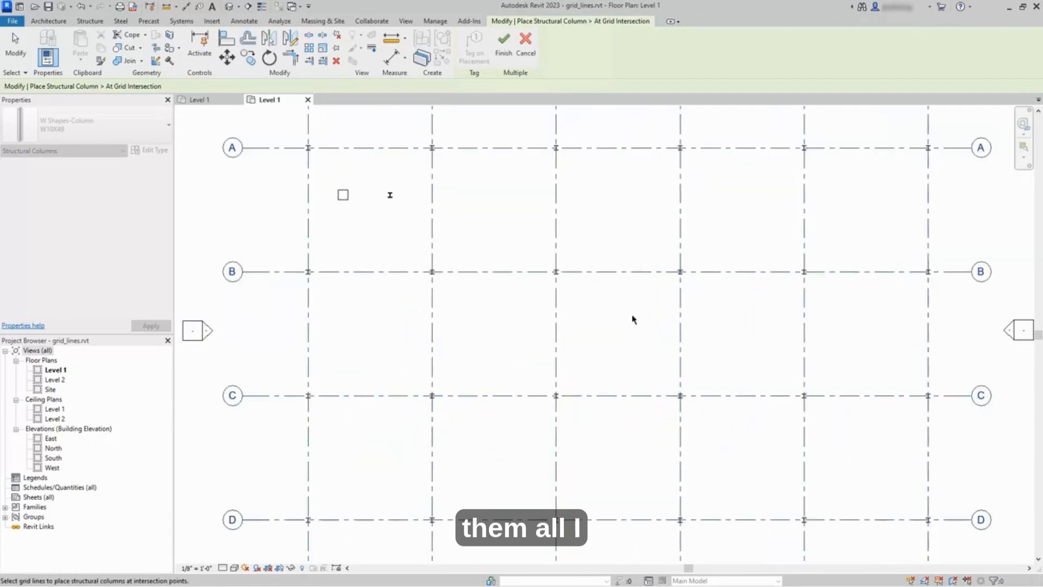
scroll(631, 319, "down", 2)
middle_click_drag(642, 270, 575, 277)
scroll(574, 277, "down", 1)
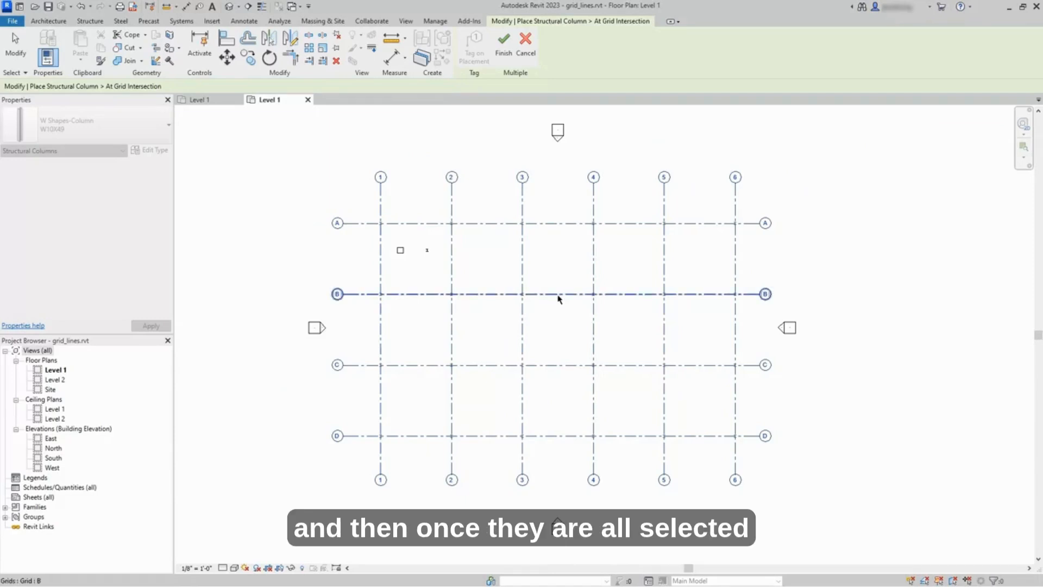
scroll(371, 235, "up", 3)
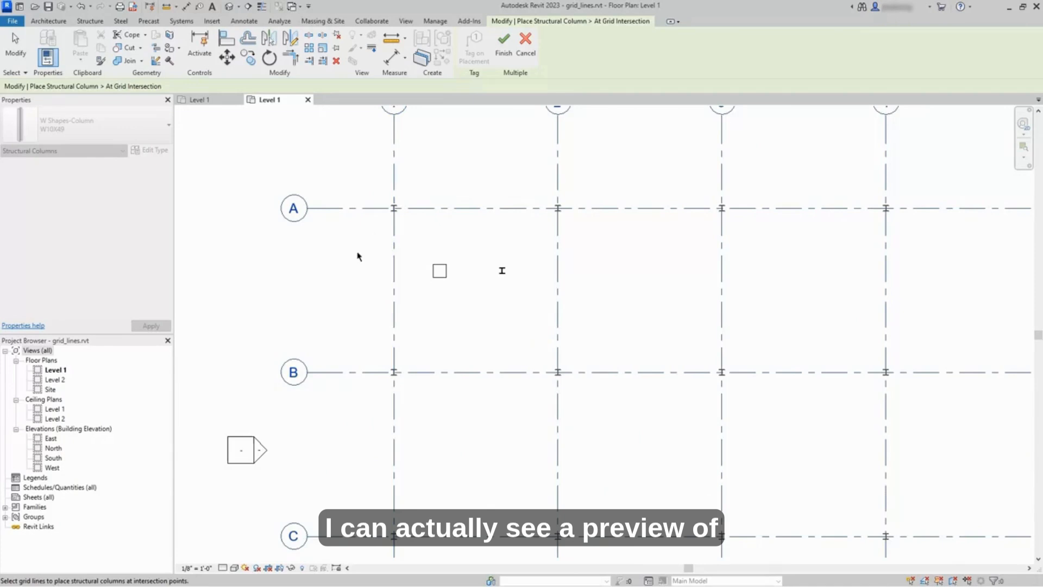
scroll(353, 259, "down", 3)
scroll(795, 500, "up", 3)
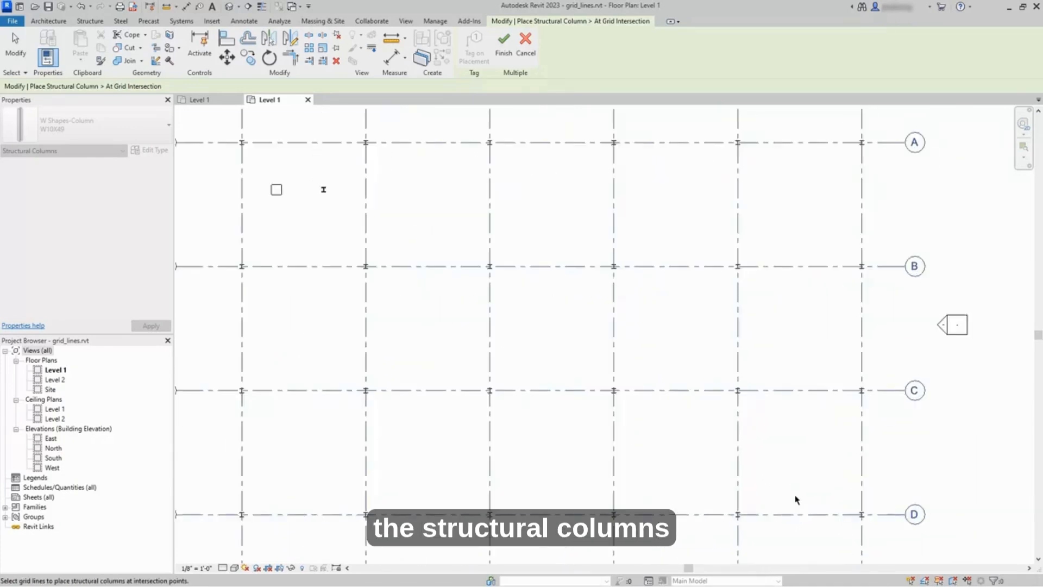
scroll(798, 481, "down", 3)
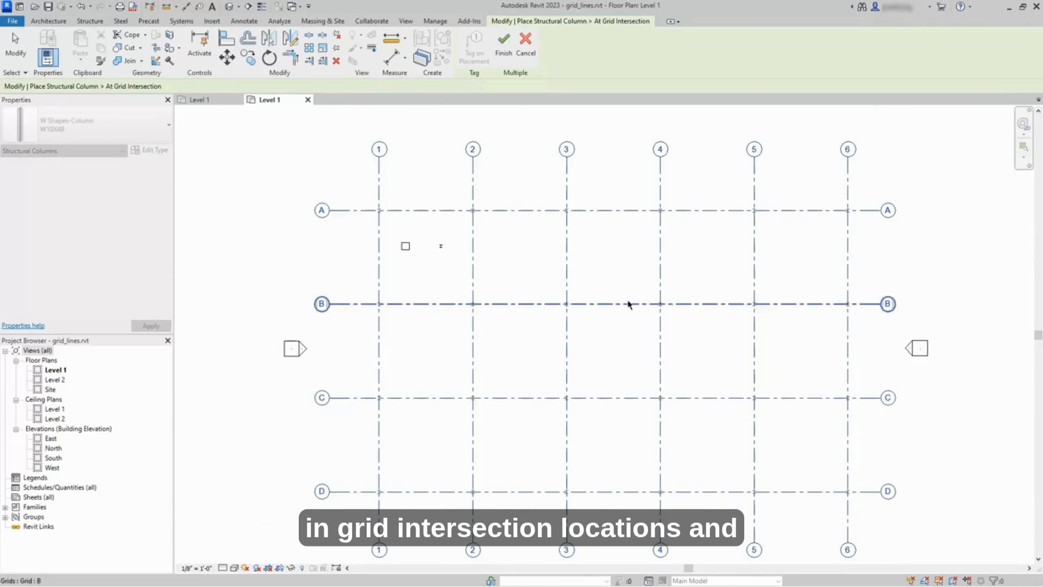
Turn the previewed columns in 90-degree increments, ending with flanges parallel to the lettered grids, and finish placing them at all intersections
scroll(609, 324, "up", 4)
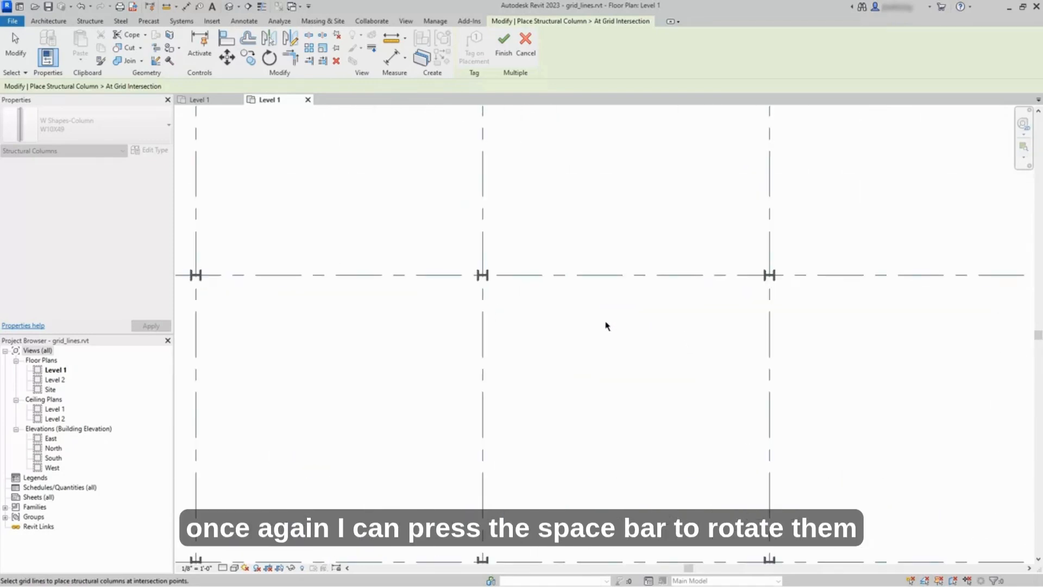
key("space")
key("space")
key("space")
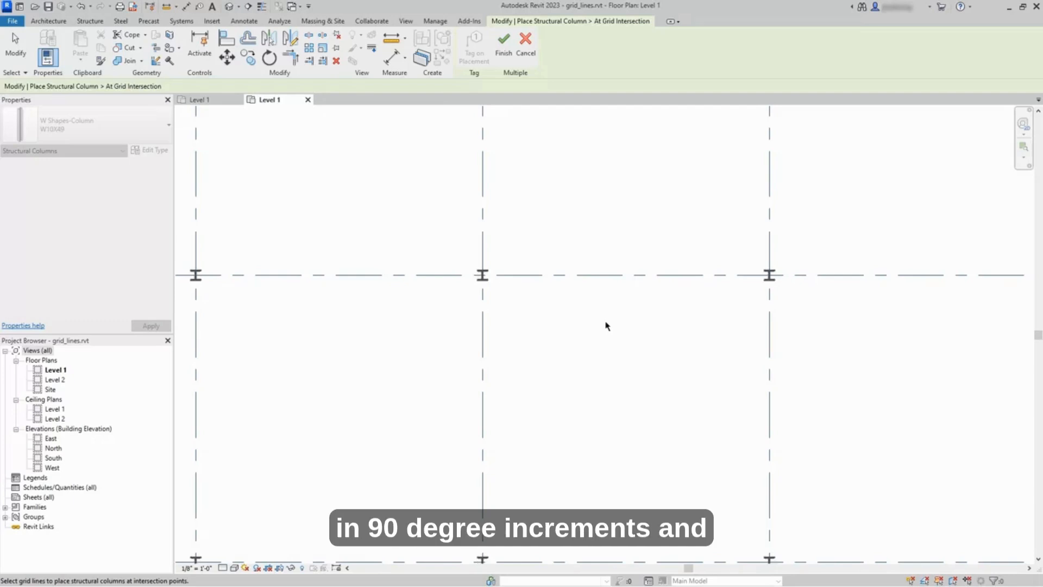
scroll(606, 326, "down", 4)
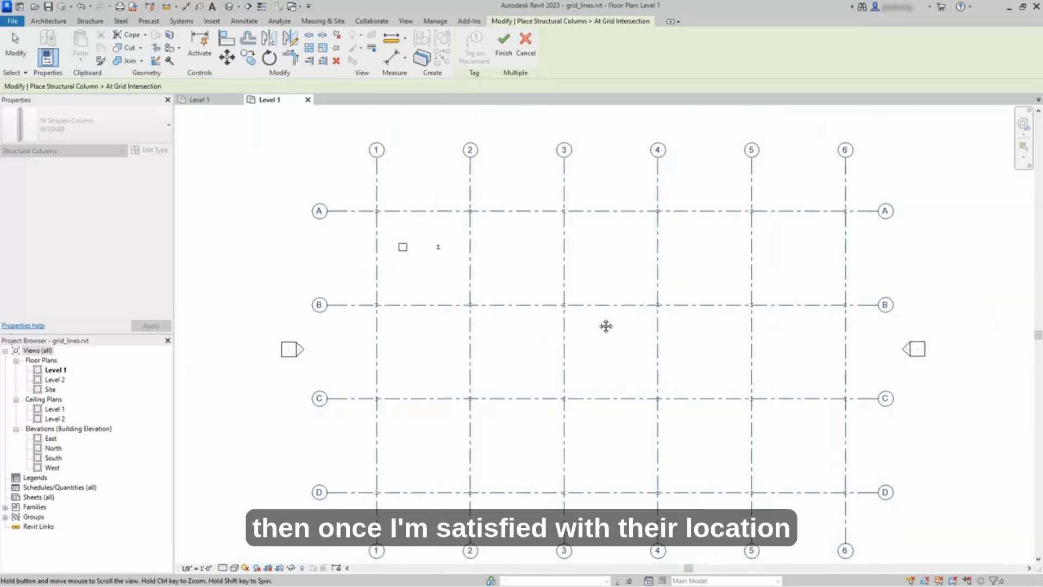
middle_click_drag(605, 326, 566, 301)
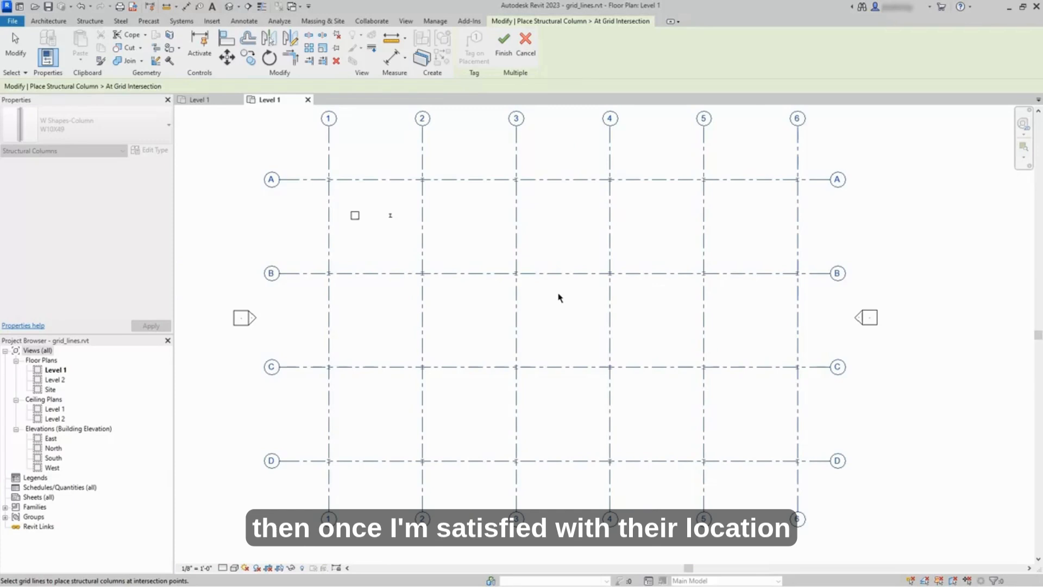
left_click(504, 54)
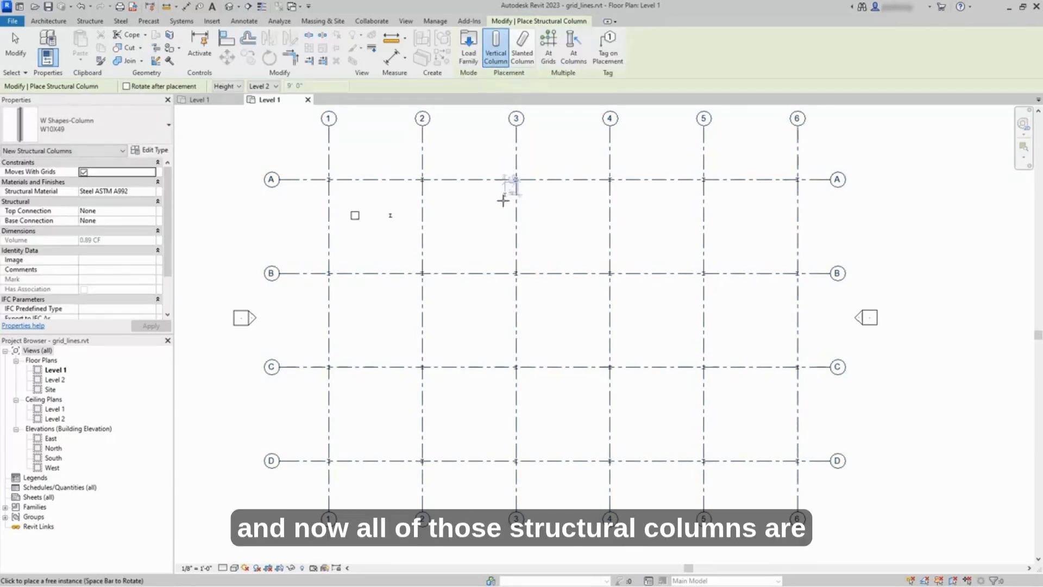
Place a W10X49 structural column inside the rectangular architectural column in bay A-B/1-2 using At Columns, and end the command
middle_click_drag(482, 230, 509, 260)
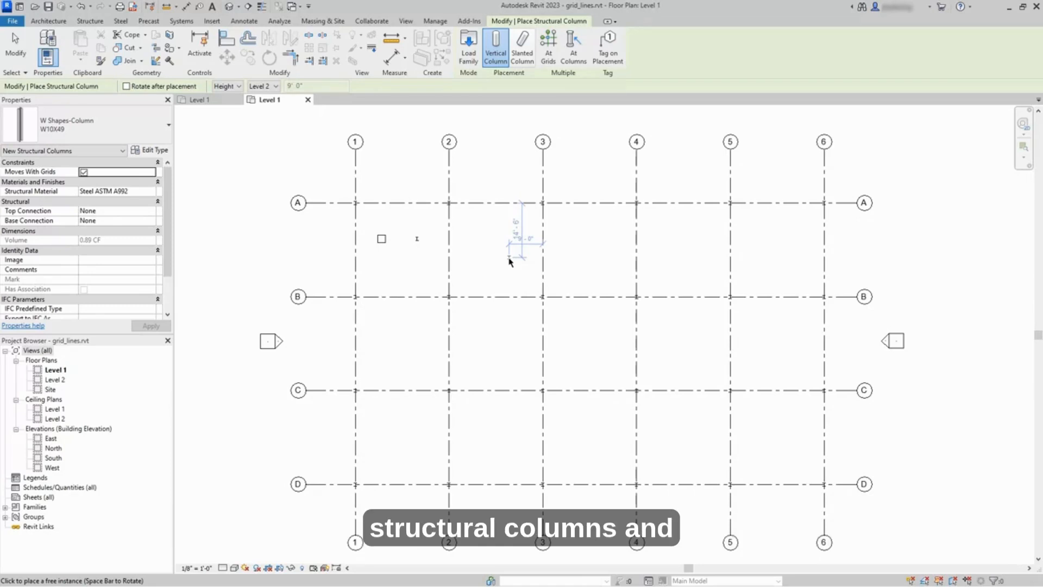
scroll(358, 227, "up", 5)
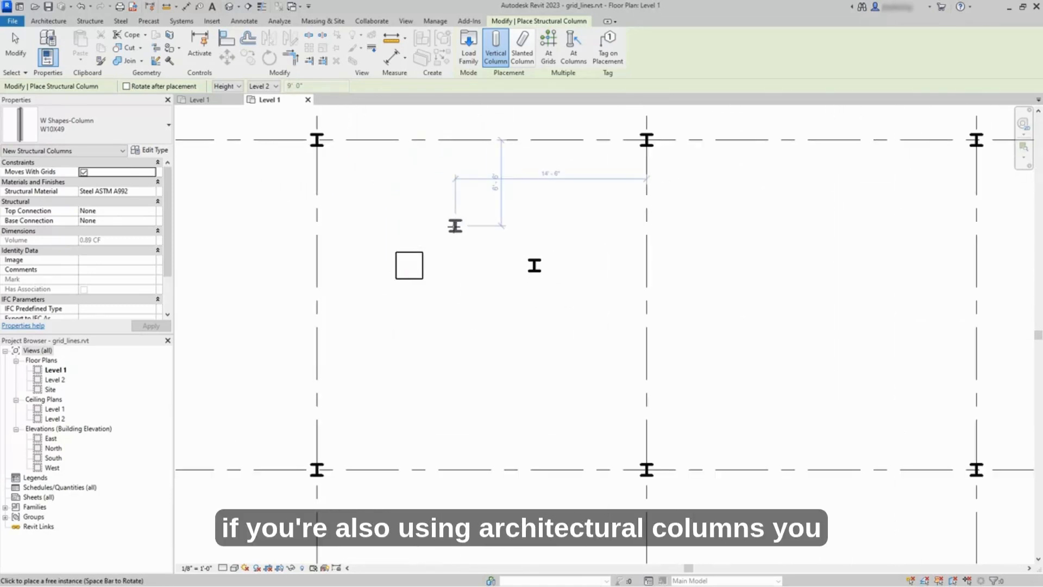
left_click(577, 64)
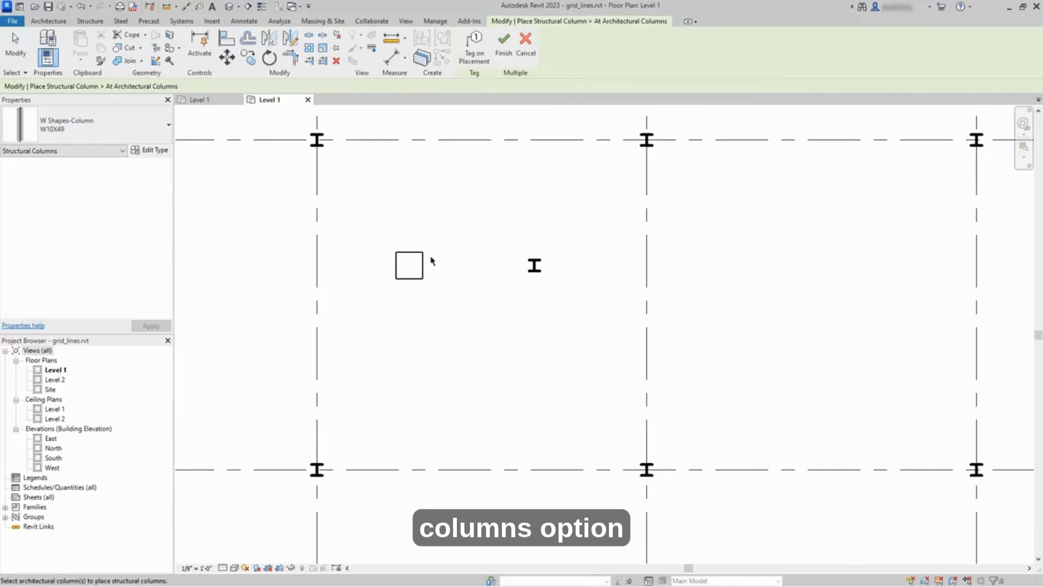
left_click(421, 267)
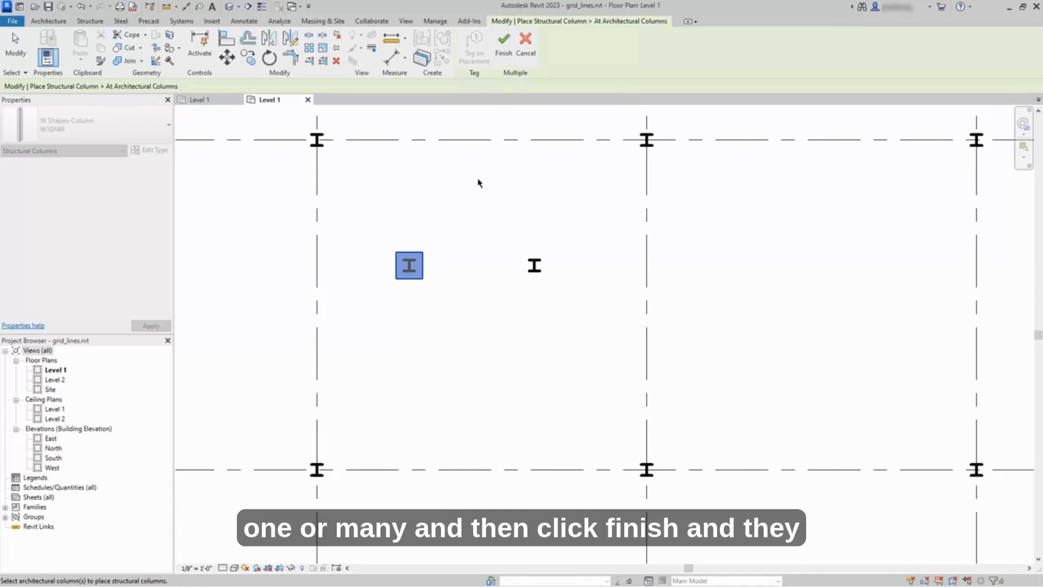
left_click(504, 50)
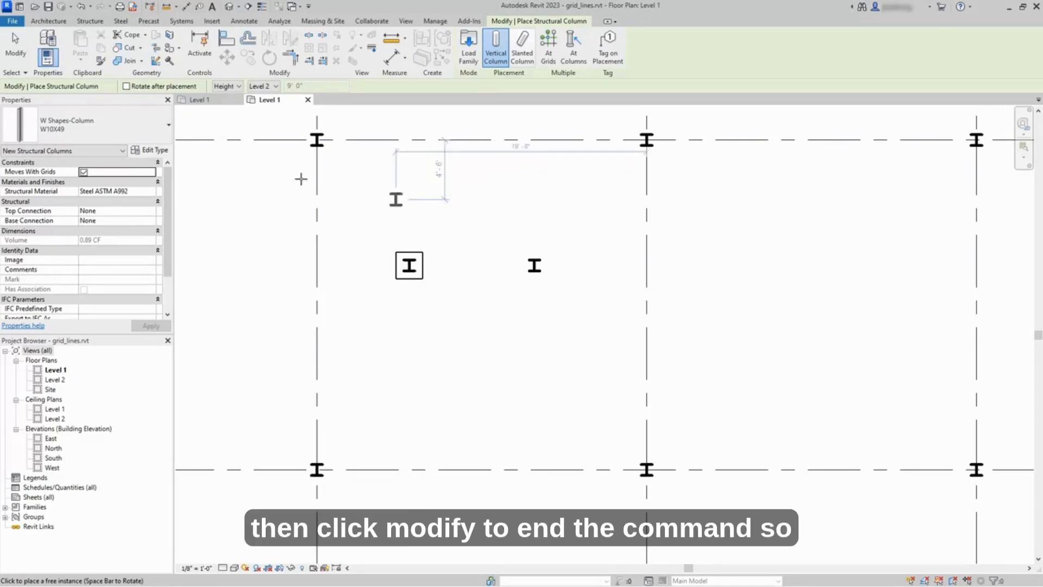
left_click(15, 46)
scroll(433, 202, "down", 3)
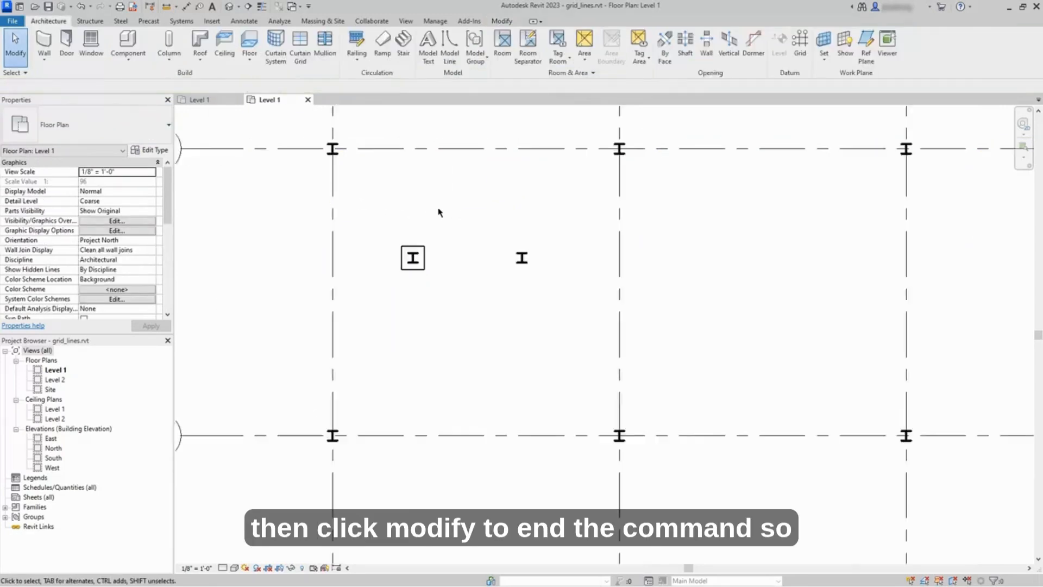
middle_click_drag(447, 224, 515, 343)
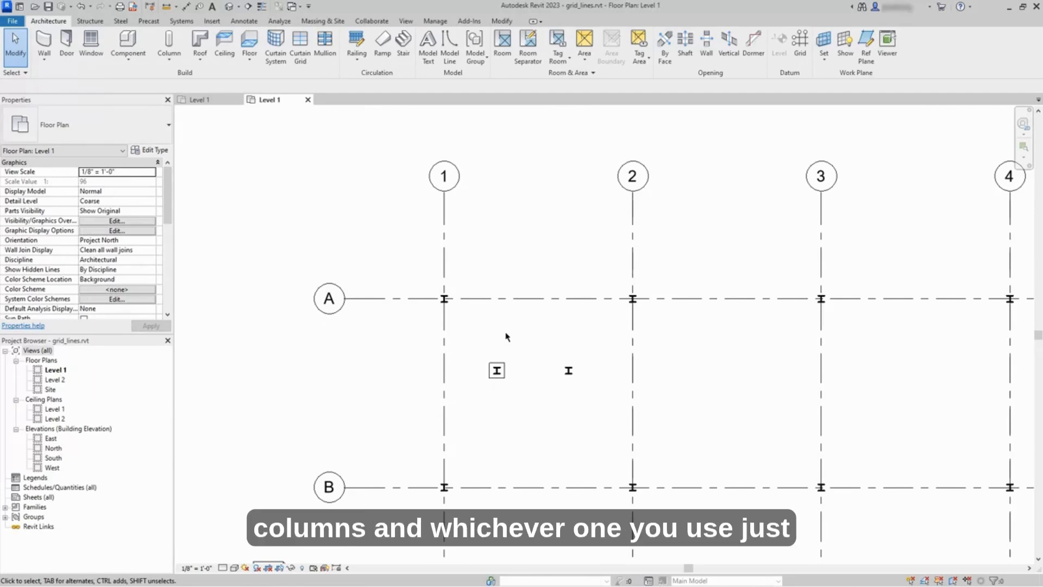
scroll(506, 337, "down", 4)
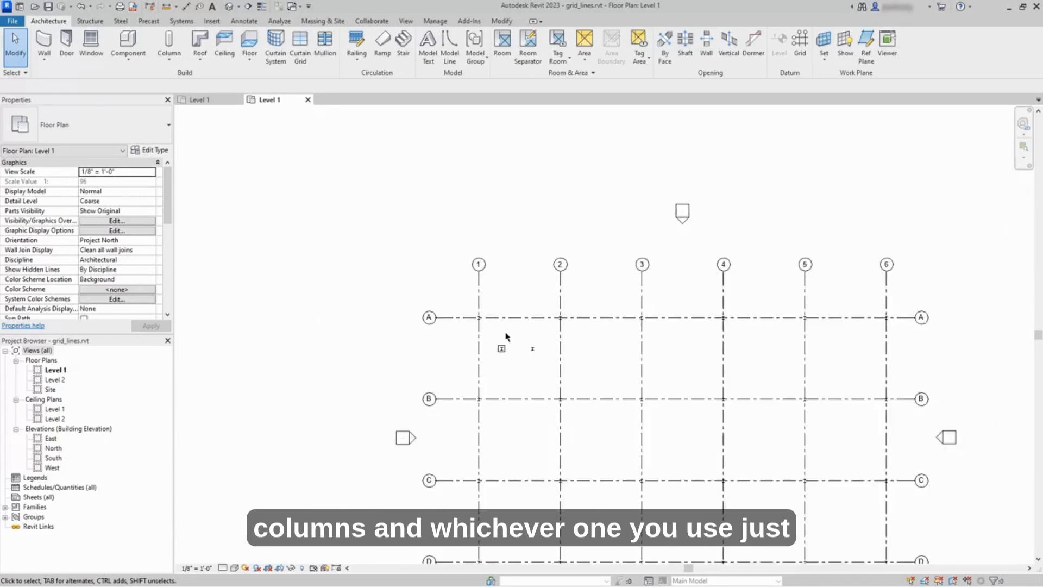
middle_click_drag(638, 363, 501, 267)
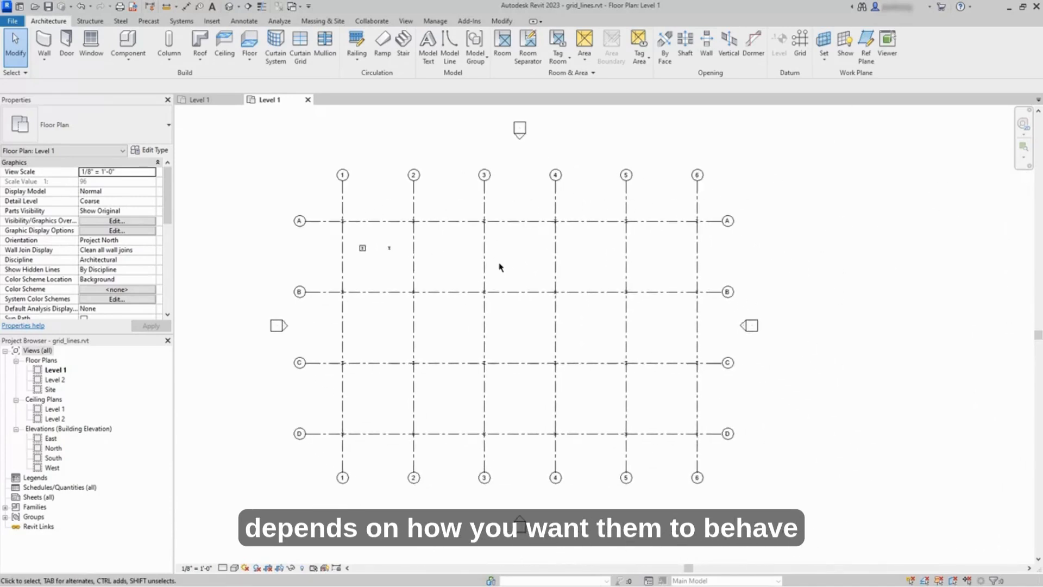